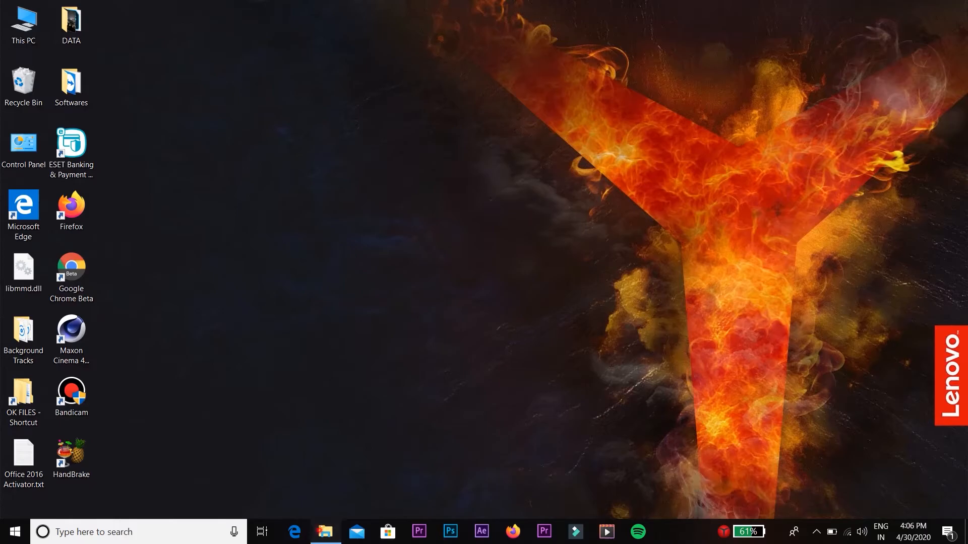
Extract the OBS-Studio-24.0.1-Full-x64.zip archive in Downloads into a folder of the same name.
click(197, 151)
right_click(194, 183)
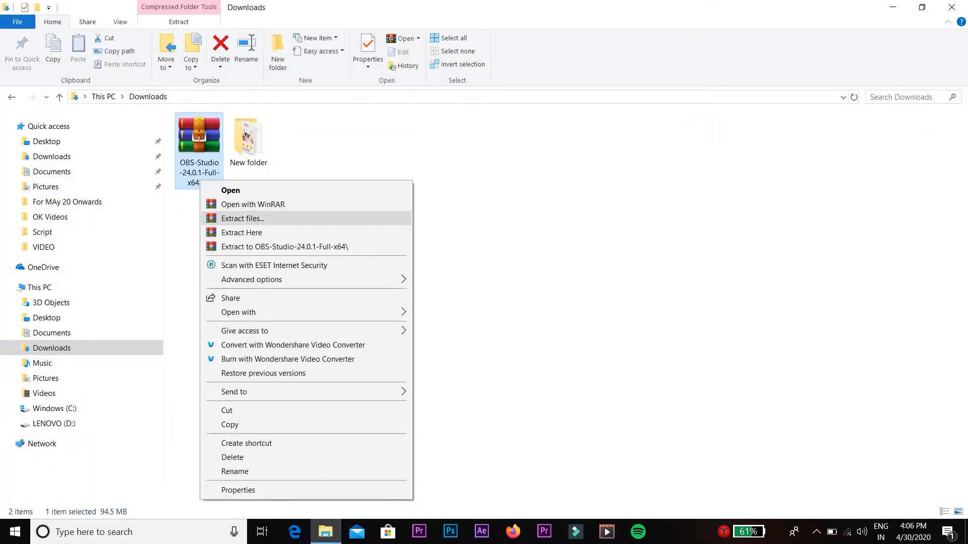
click(234, 247)
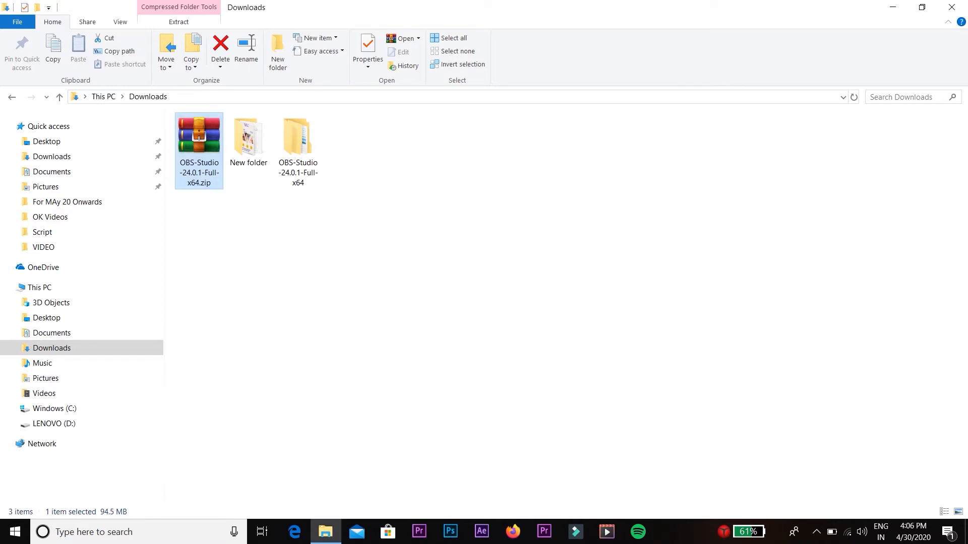
Go to bin\64bit inside the extracted OBS-Studio-24.0.1-Full-x64 folder and launch obs64.exe.
double_click(302, 147)
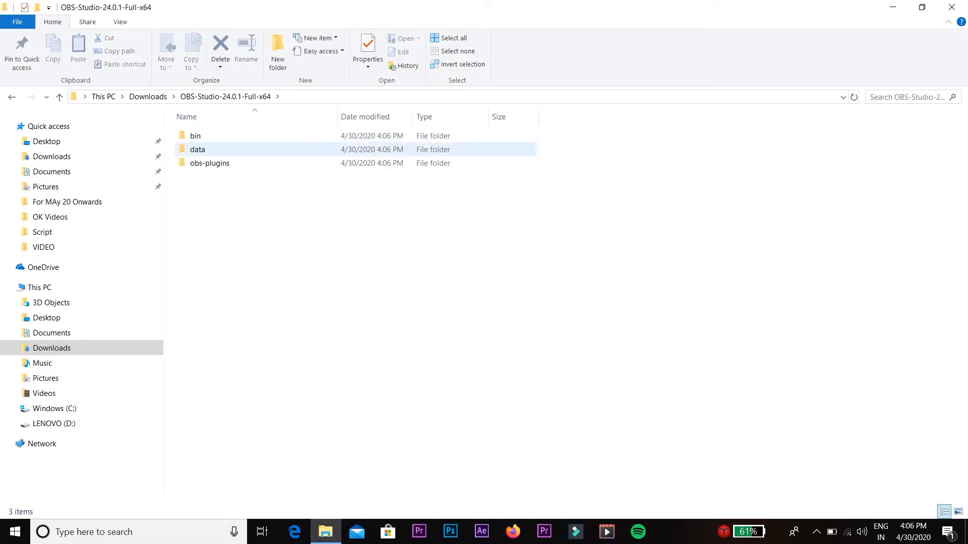
double_click(234, 133)
double_click(233, 134)
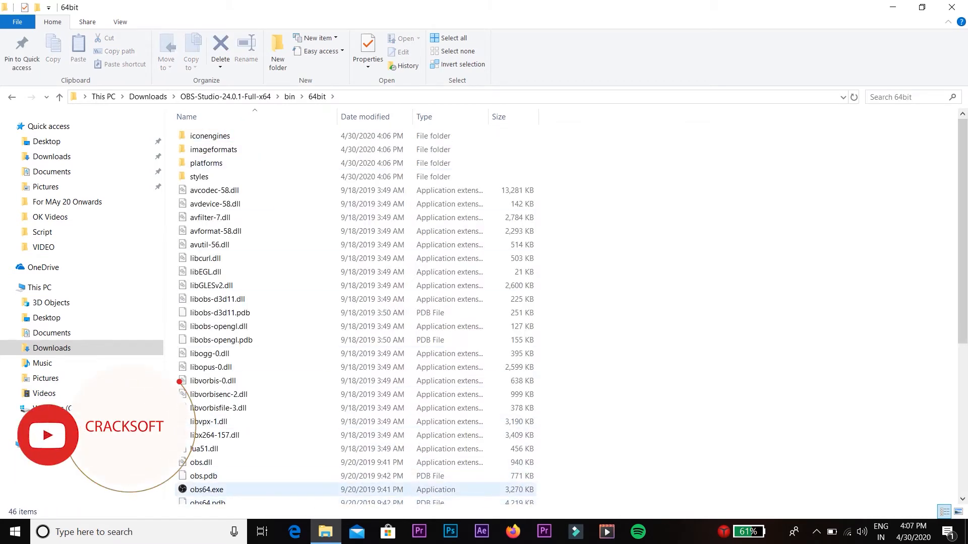
click(221, 490)
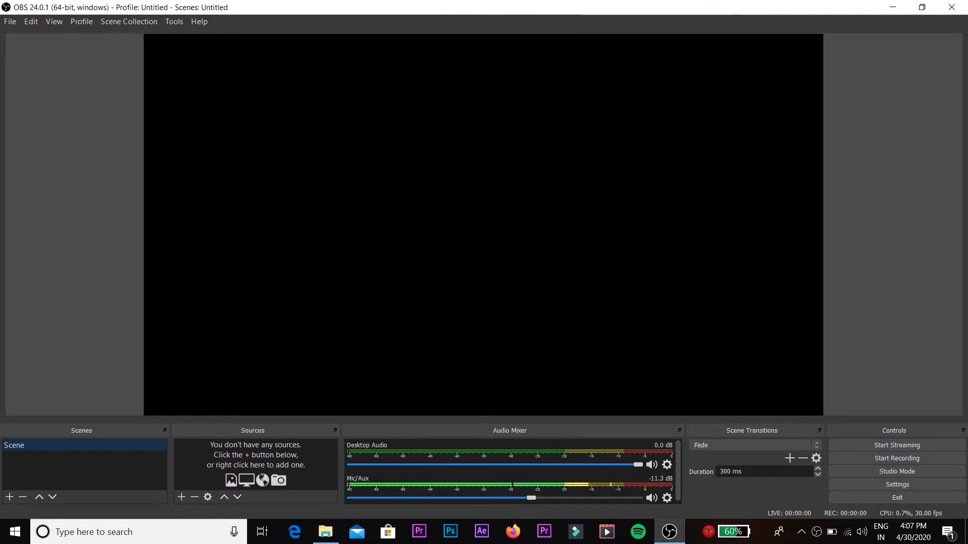
click(487, 254)
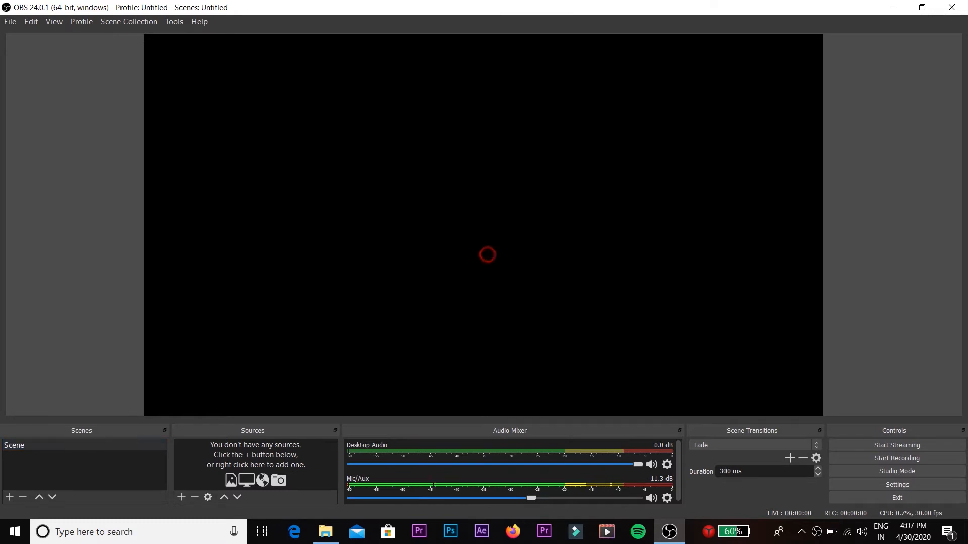
click(118, 465)
click(248, 455)
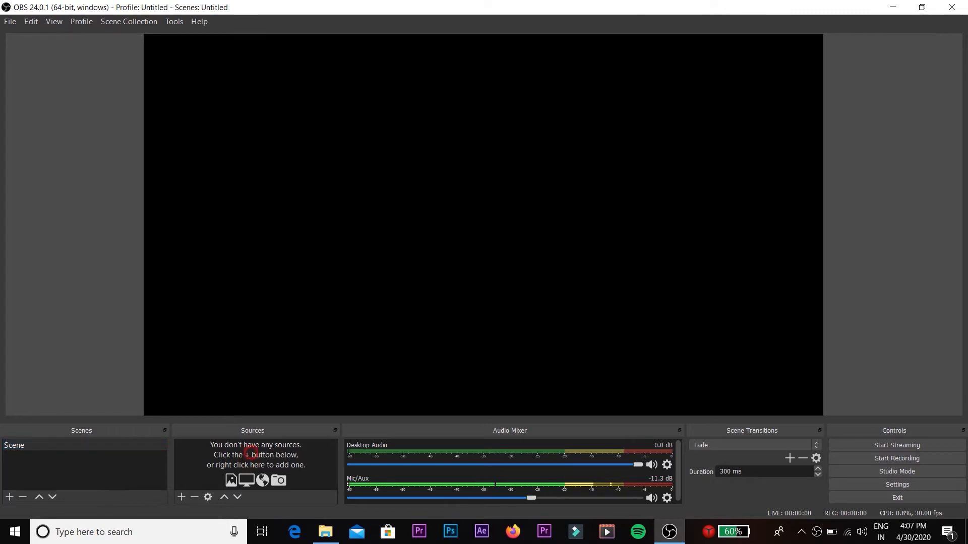
click(63, 451)
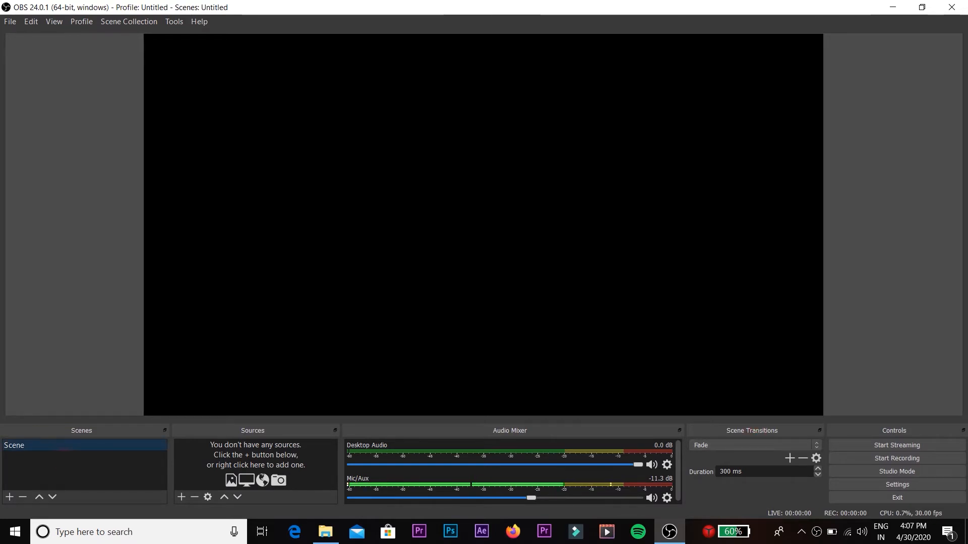
Add a second scene named Scene 2.
click(9, 497)
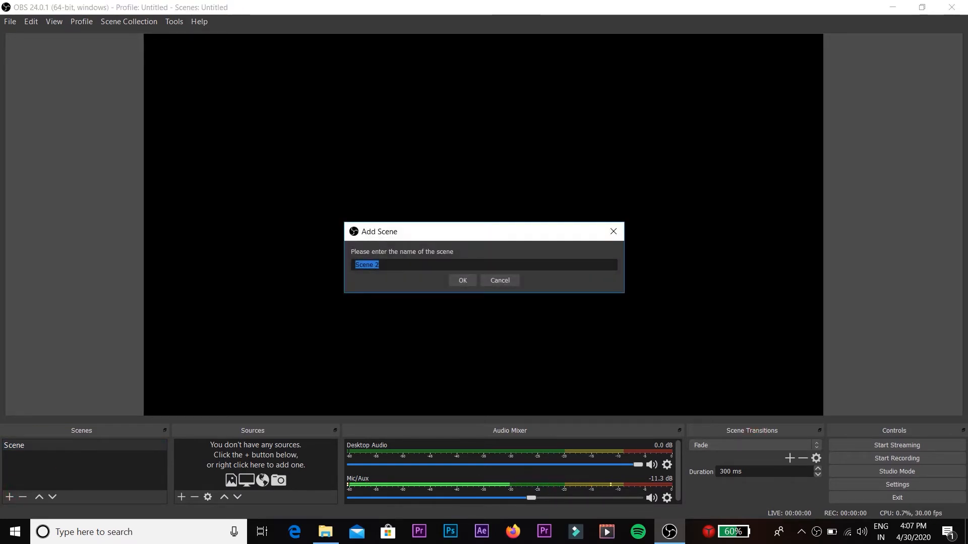
click(463, 280)
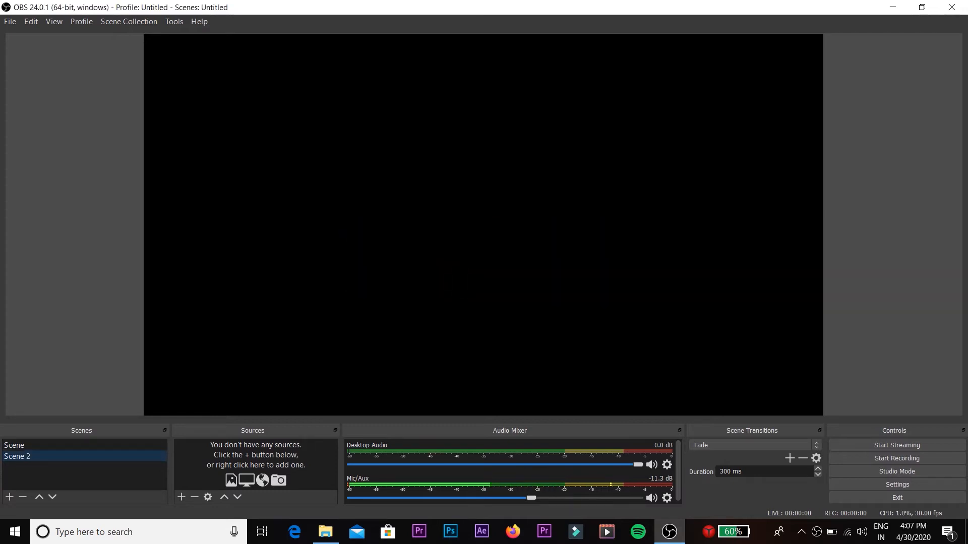
Add a new Image source with the default name to the first scene.
click(48, 444)
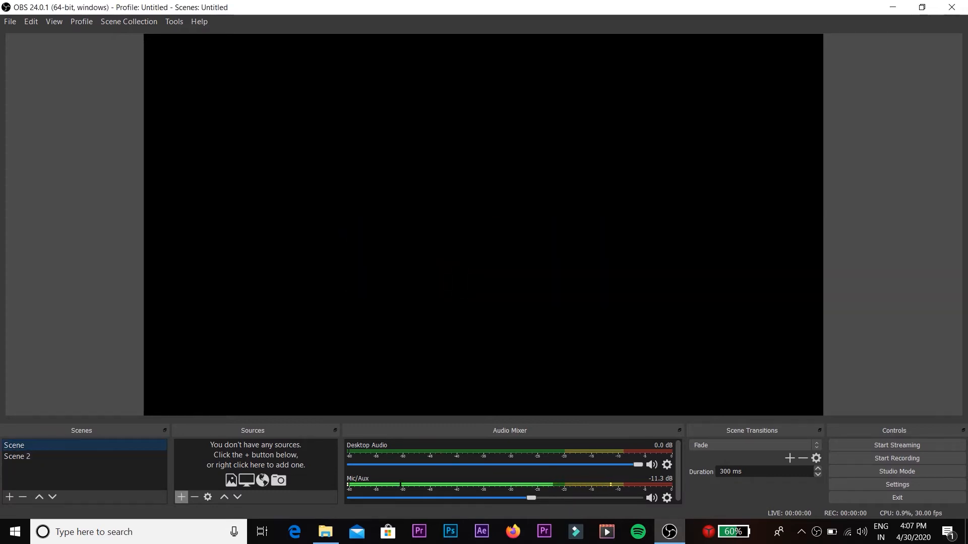
click(181, 497)
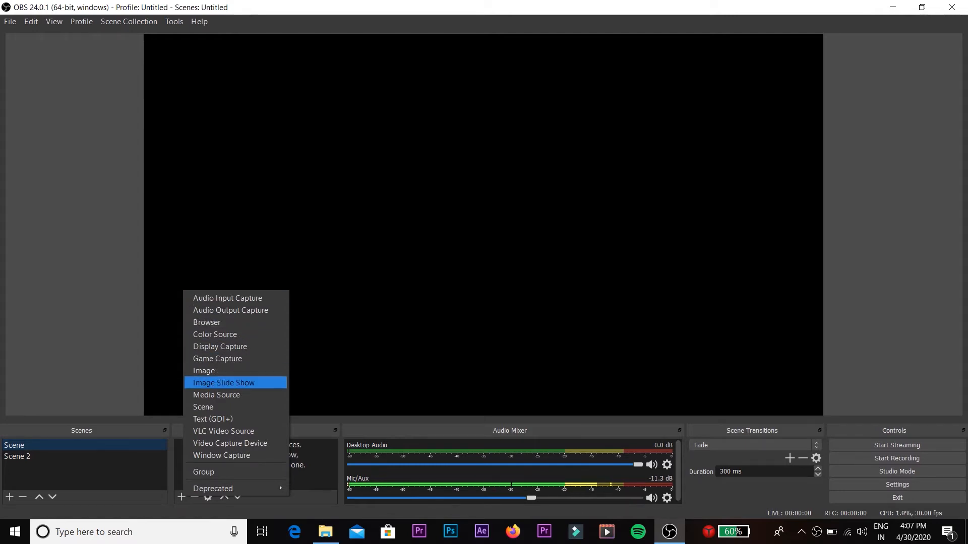
click(221, 371)
key(Return)
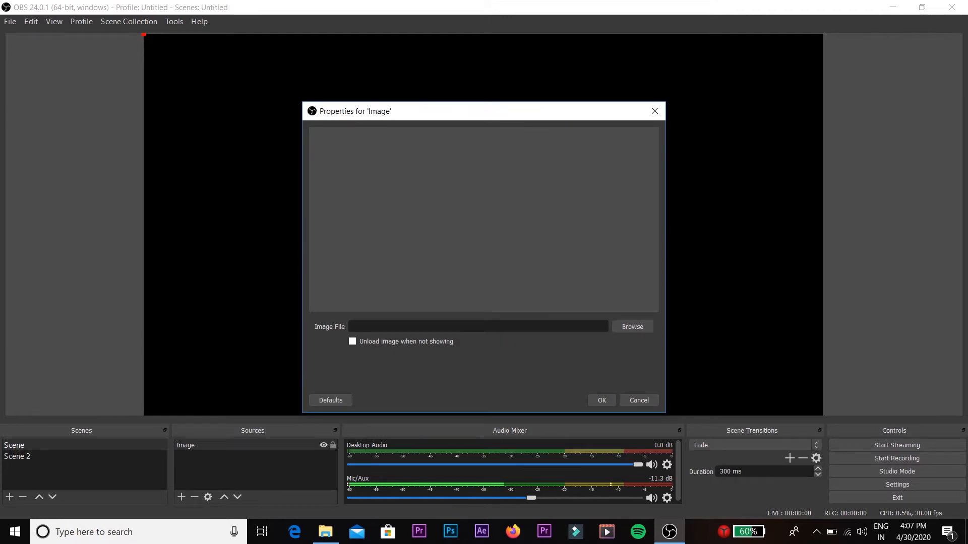
Load adobe-after-effects-2020-free.jpg from Pictures into the image source and scale it to fill the whole canvas.
click(632, 327)
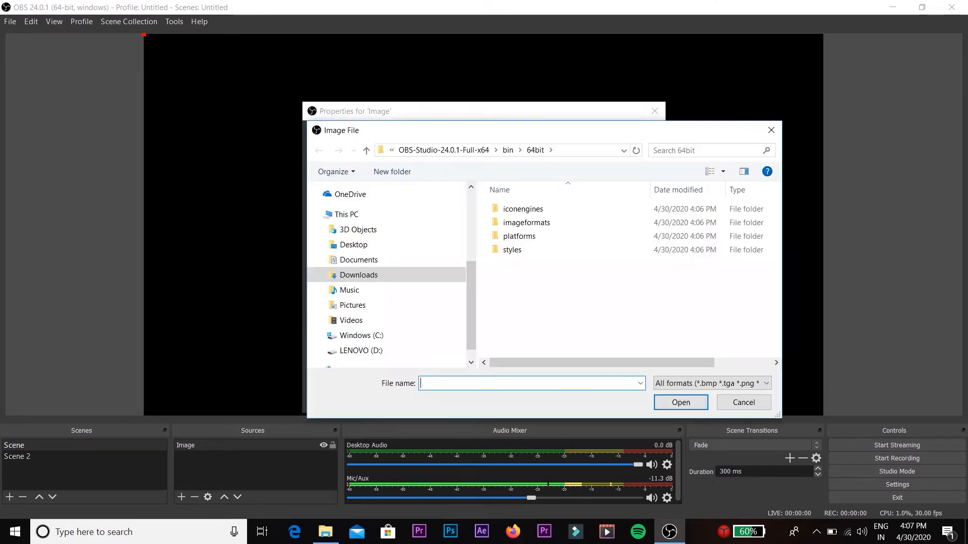
click(353, 305)
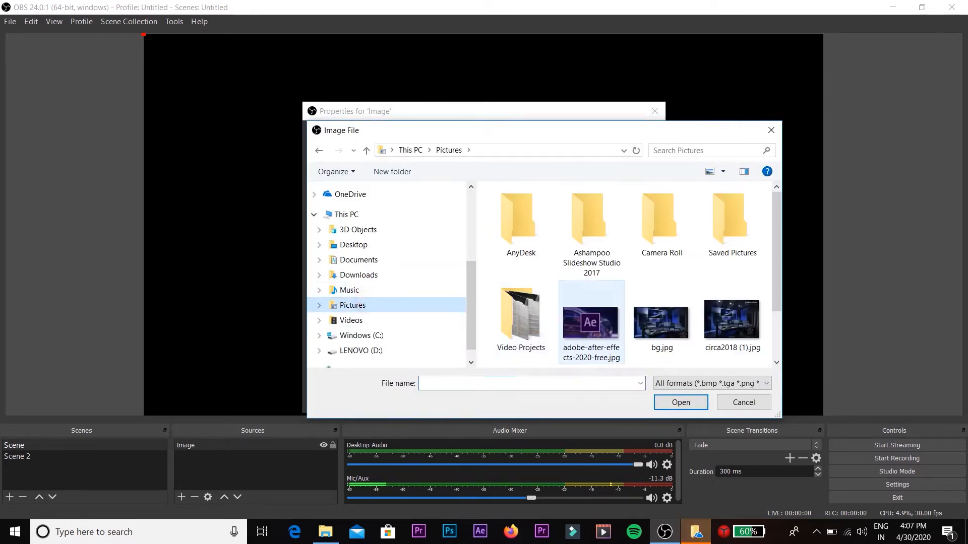
click(590, 323)
click(680, 402)
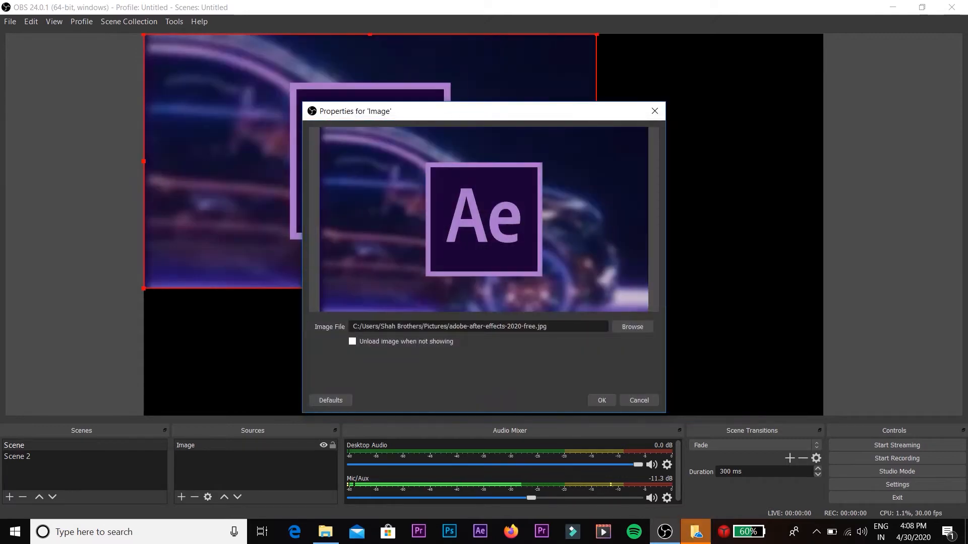
click(601, 400)
drag(597, 288, 823, 416)
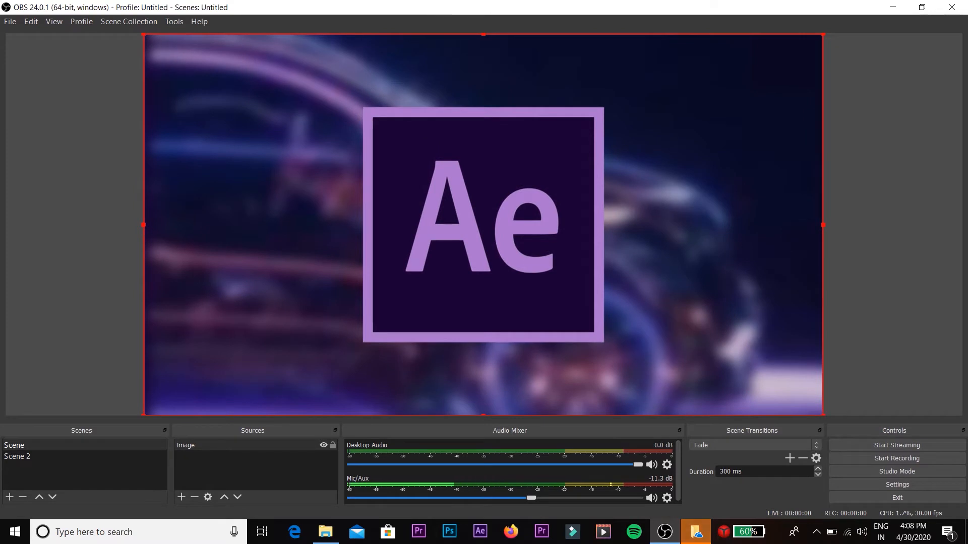
Add a new Image source with the default name to Scene 2.
click(30, 457)
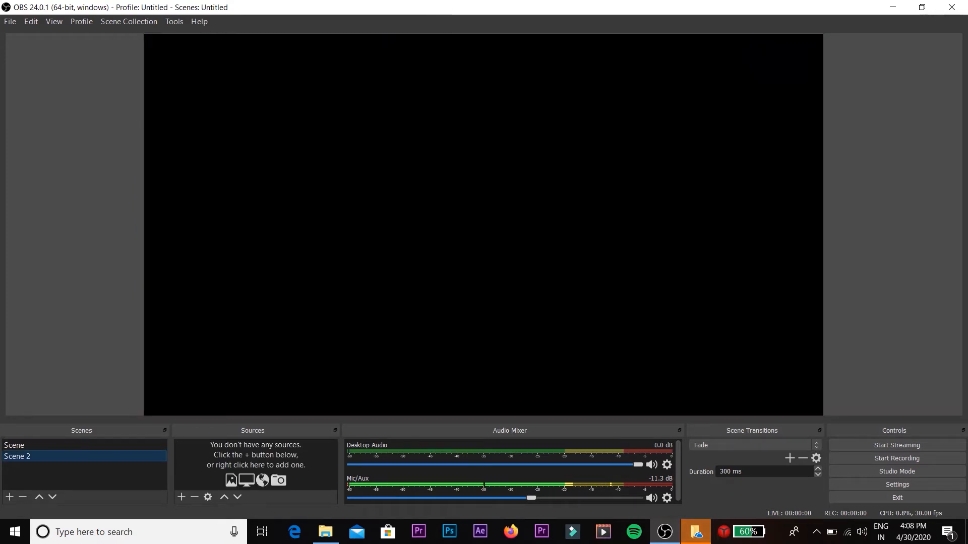
click(182, 497)
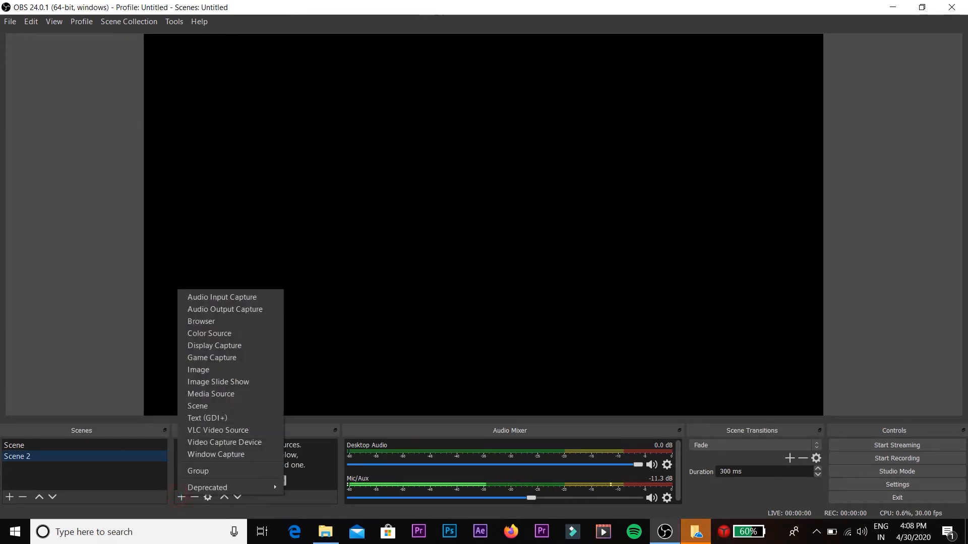
key(Up)
key(Up)
key(Up)
key(Up)
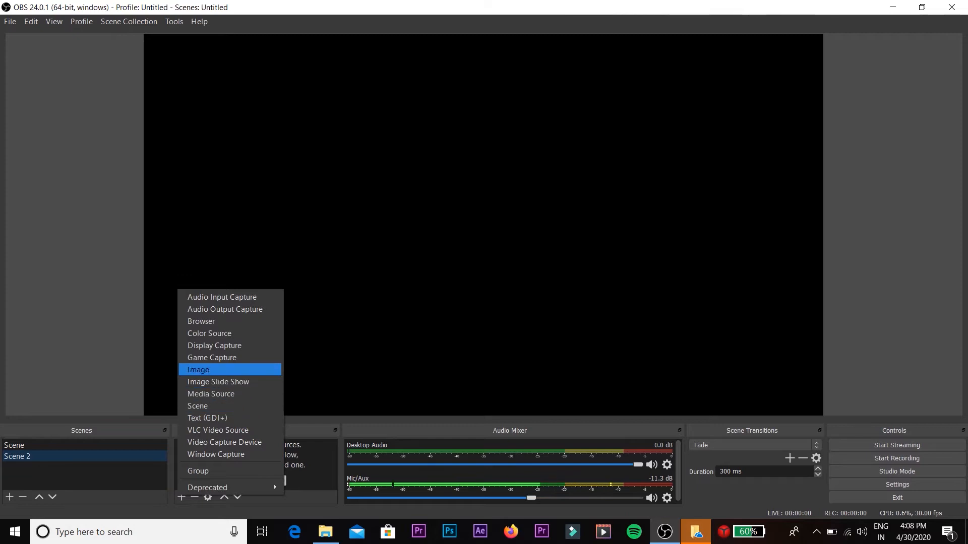
click(205, 370)
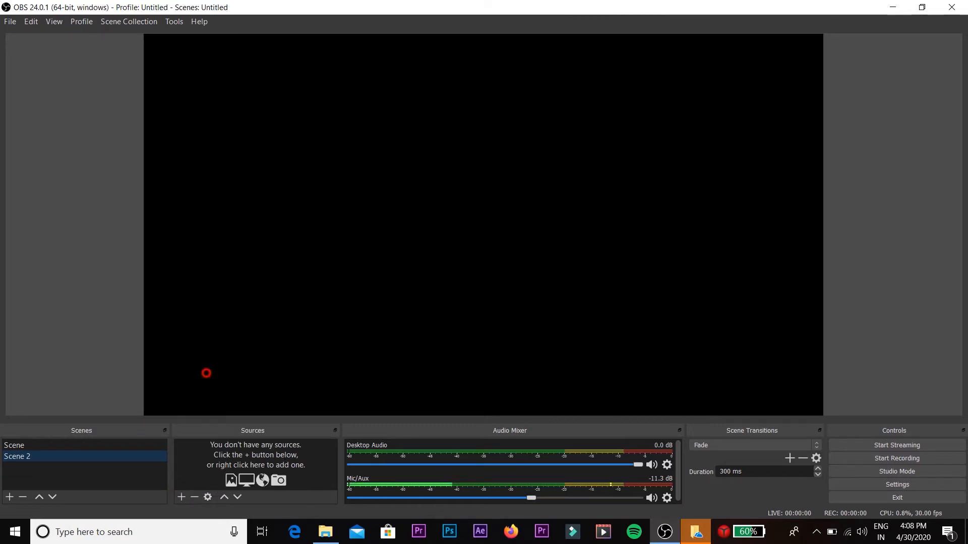
click(508, 333)
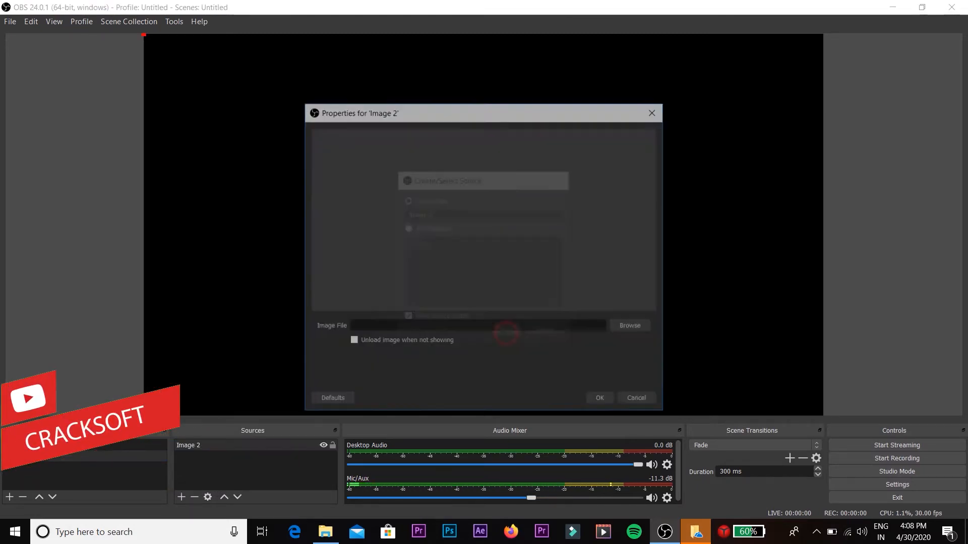
Load bg.jpg from Pictures into Scene 2's image source and shift the picture up and to the left on the canvas.
click(632, 326)
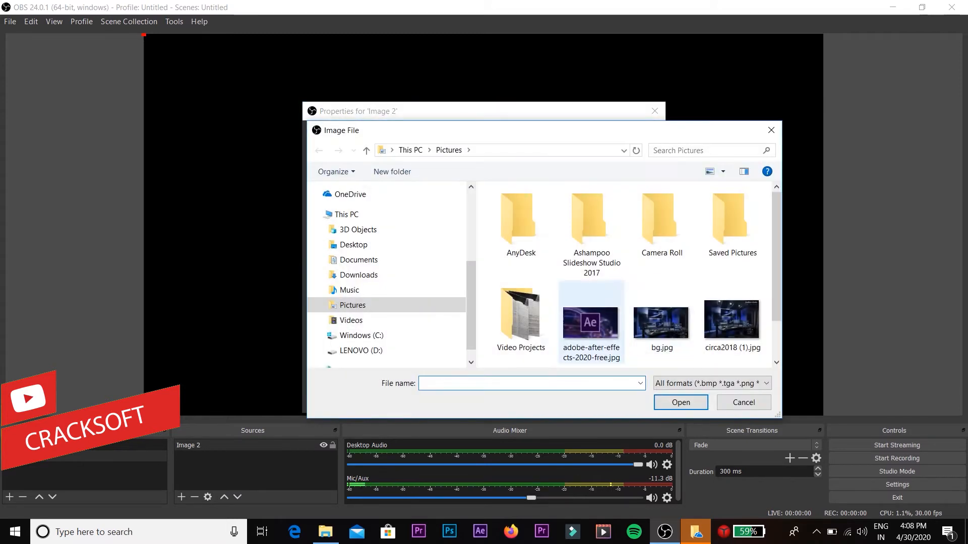
scroll(661, 318, down, 1)
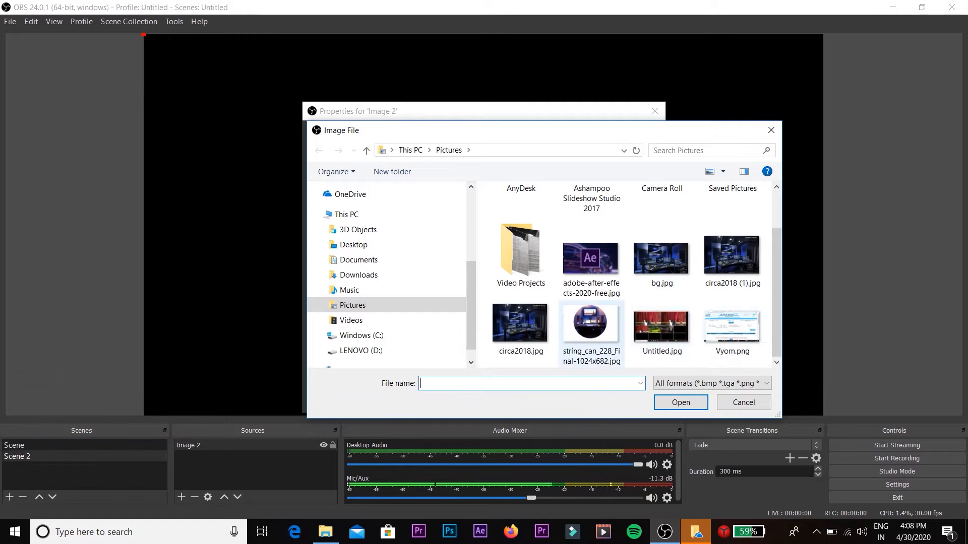
click(661, 257)
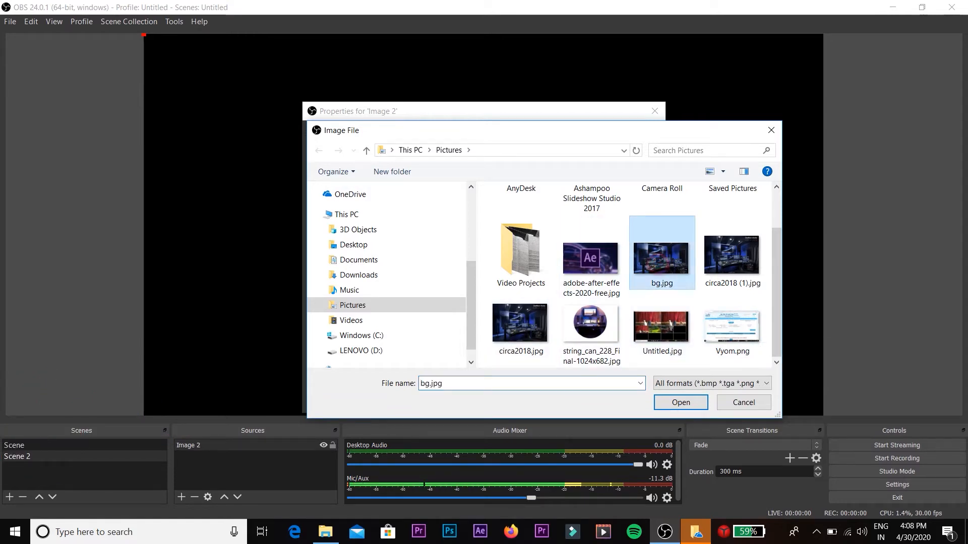
click(680, 402)
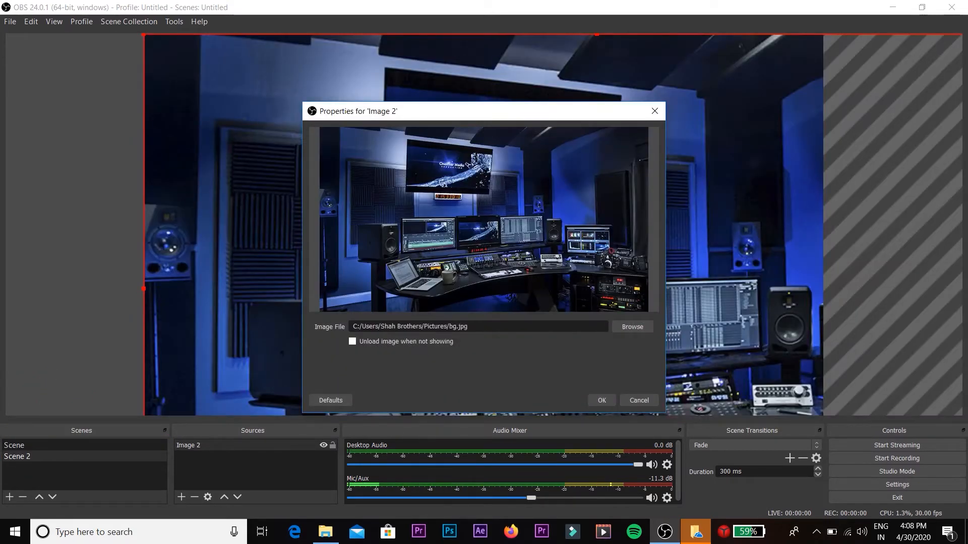
click(602, 401)
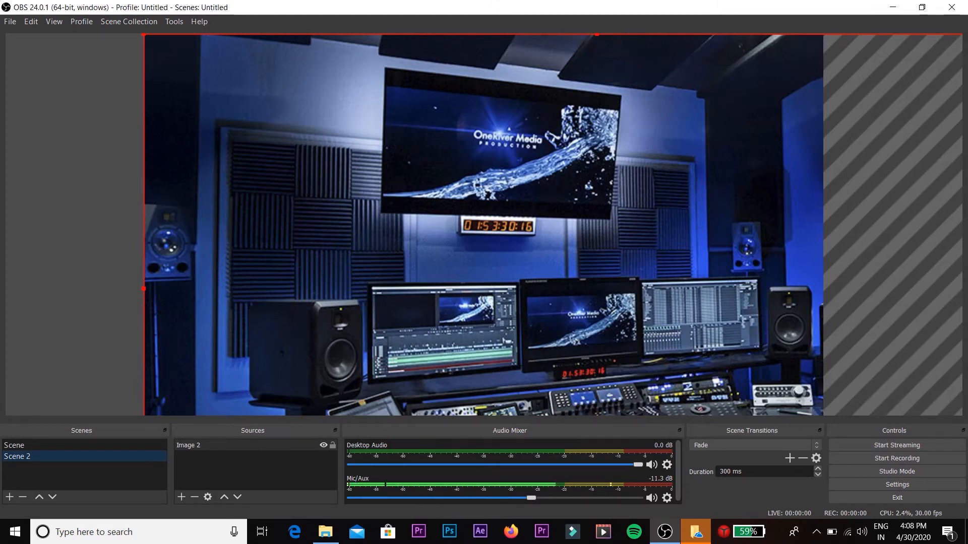
drag(765, 398, 671, 332)
Add a Slide scene transition with direction Left and try it by switching from the first scene to Scene 2.
click(52, 447)
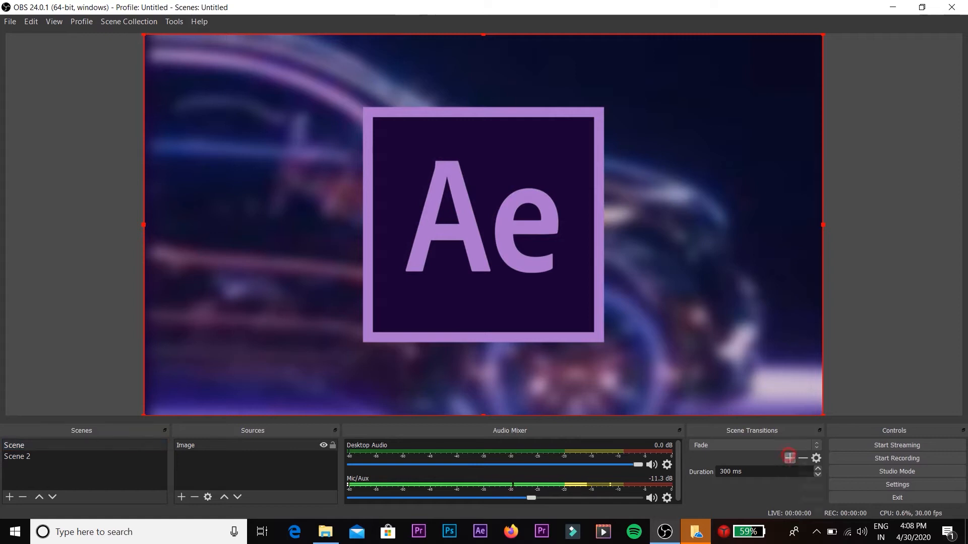
click(789, 458)
click(807, 474)
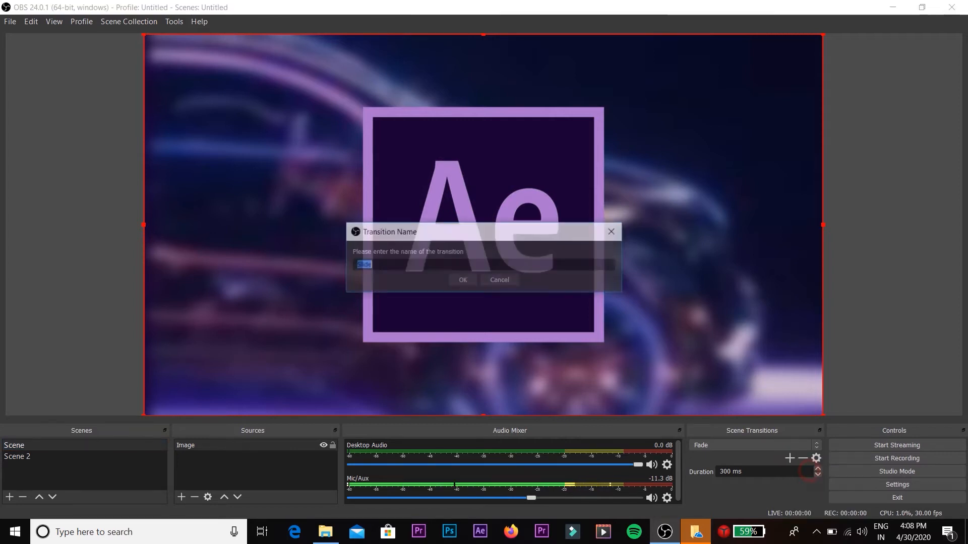
click(462, 280)
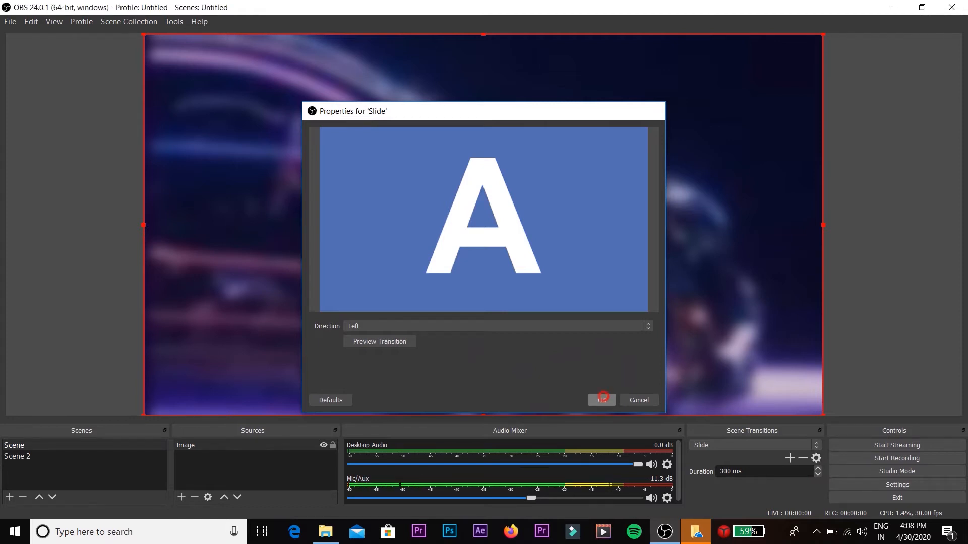
click(601, 400)
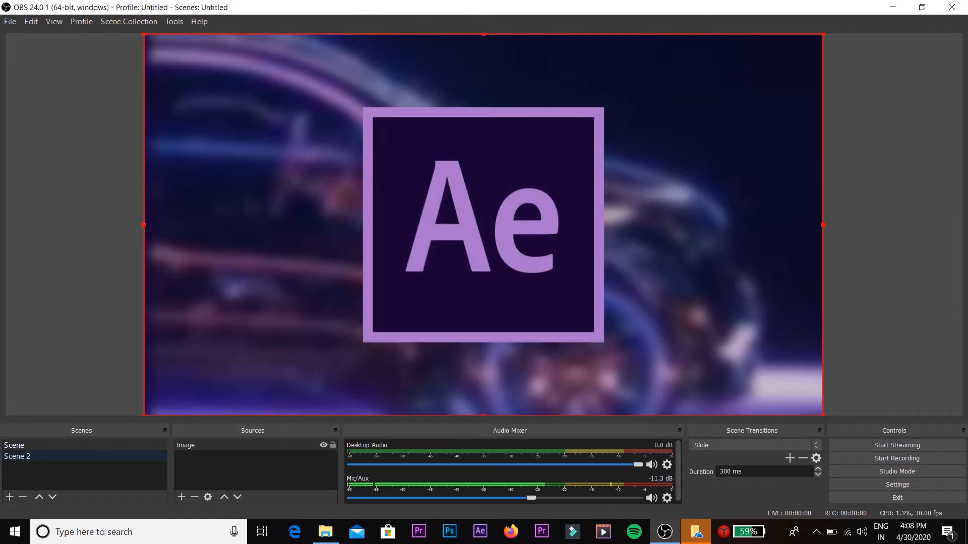
click(47, 457)
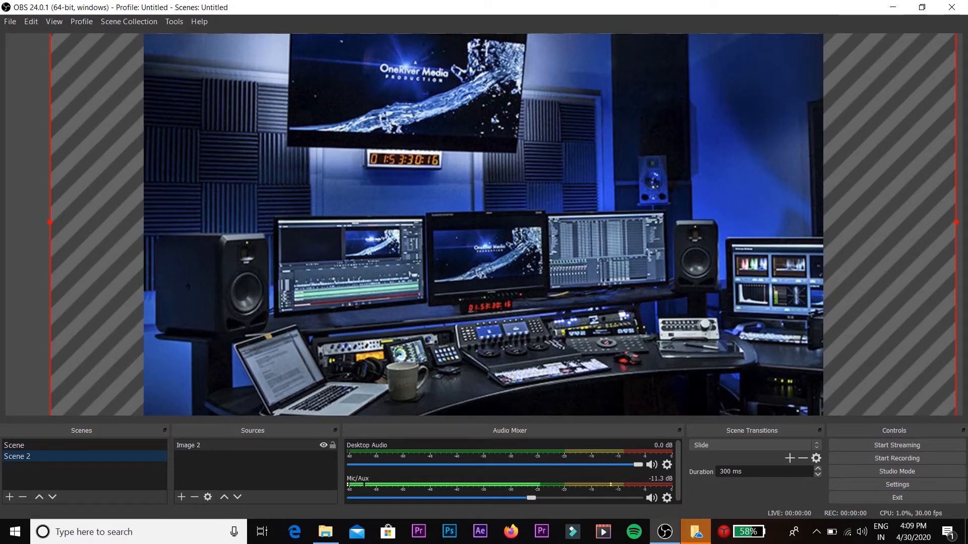
Add an Audio Input Capture source with the default name to Scene 2, using the Microphone (Realtek(R) Audio) device.
click(200, 472)
click(181, 497)
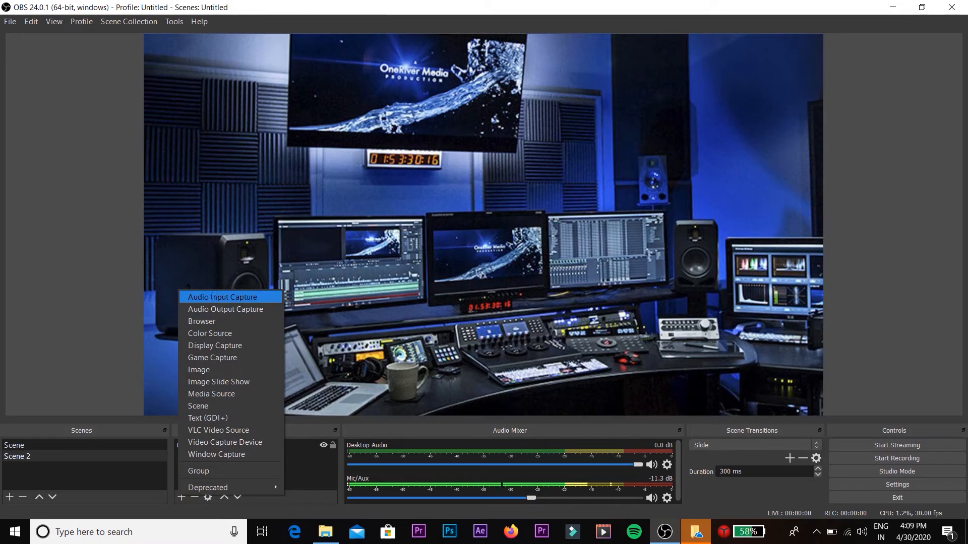
click(222, 298)
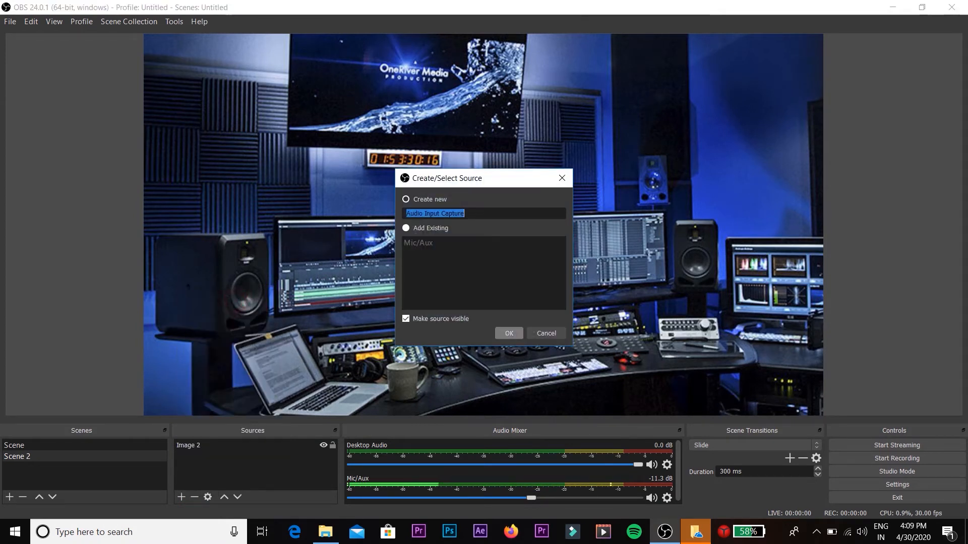
click(509, 334)
click(494, 138)
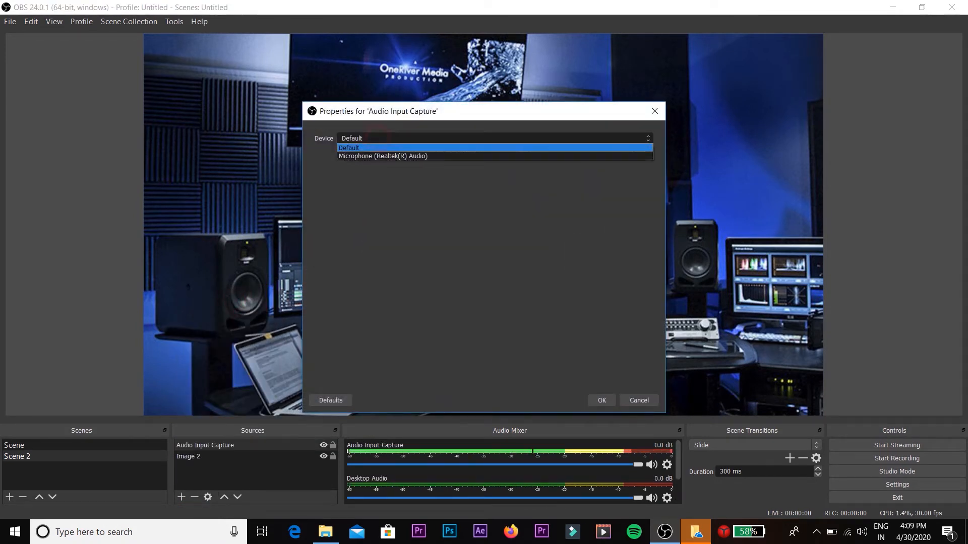
click(378, 156)
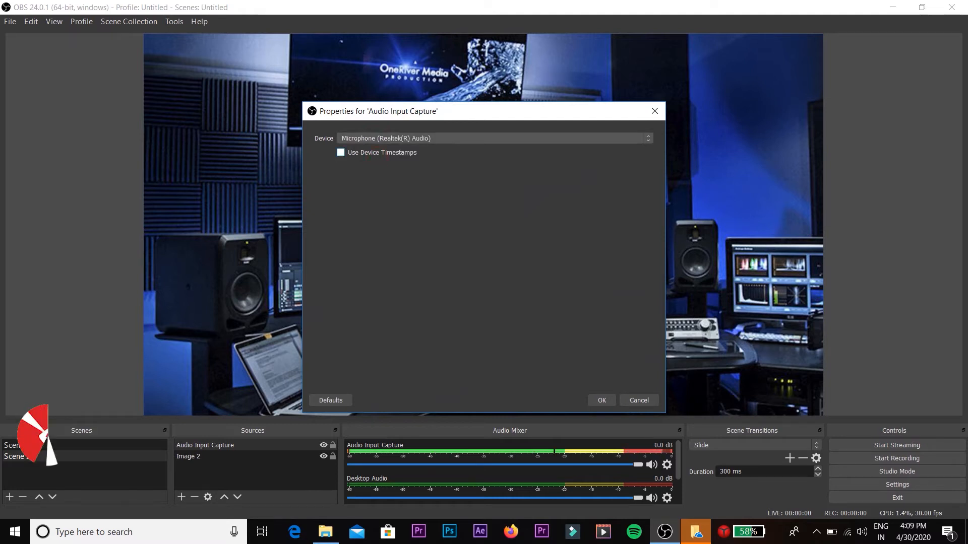
click(597, 399)
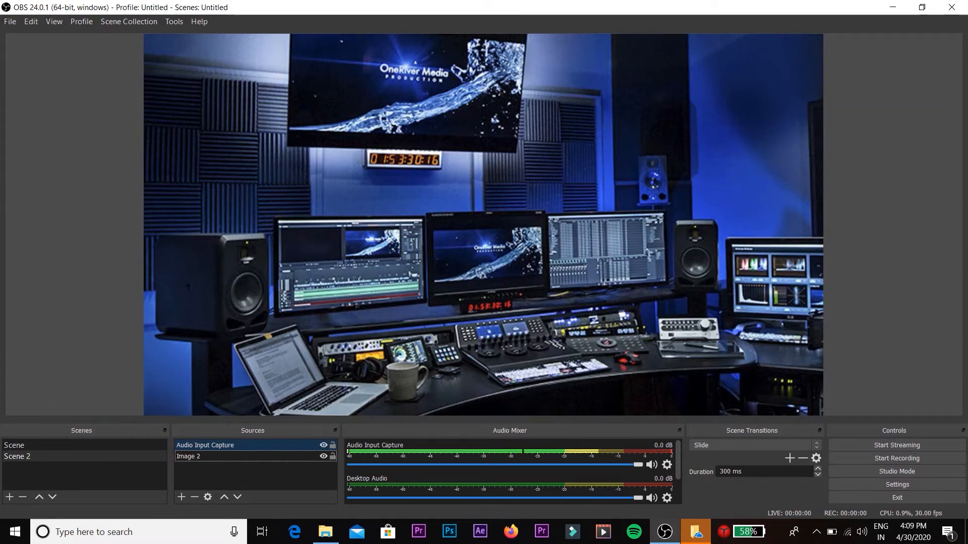
mouse_move(638, 465)
mouse_down()
mouse_move(484, 465)
mouse_move(638, 464)
mouse_up()
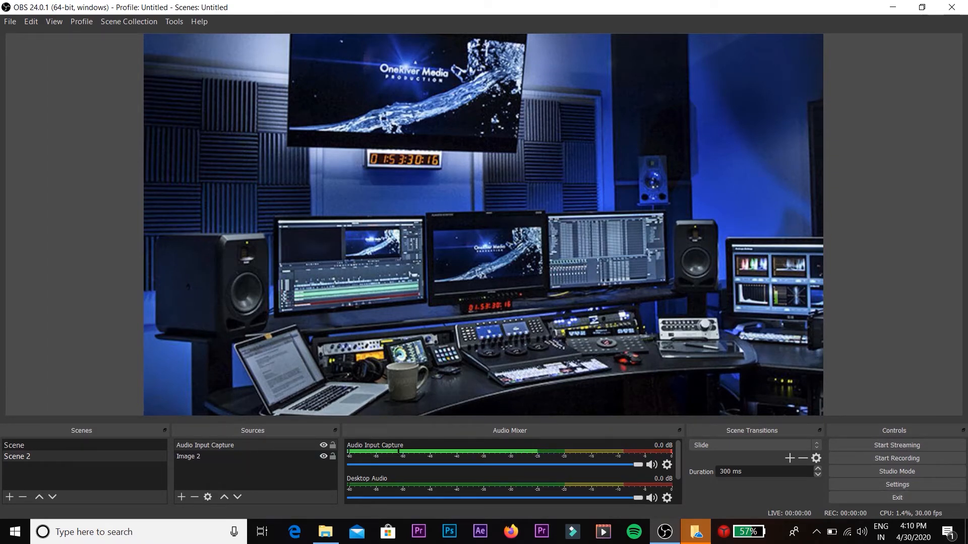
Open the windowed Multiview and maximize it.
click(11, 21)
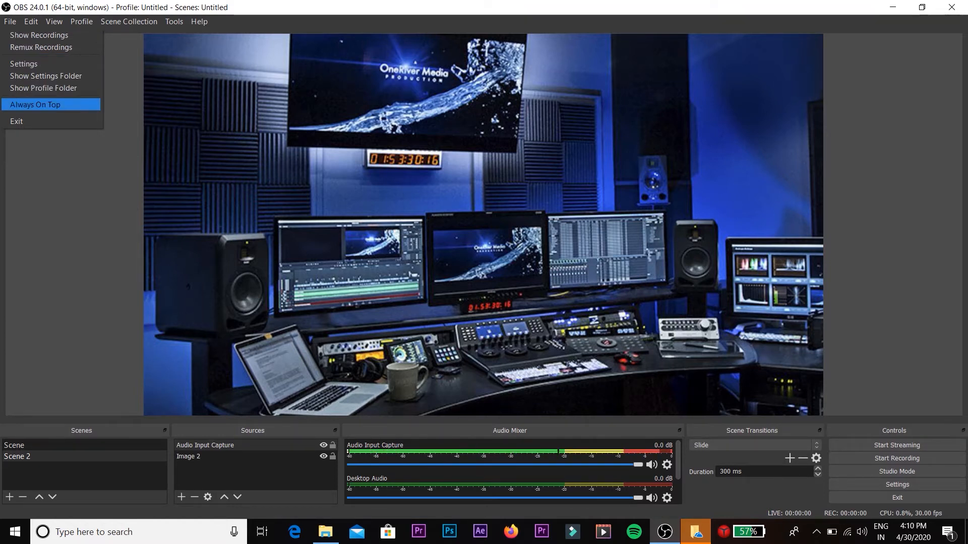
mouse_move(31, 22)
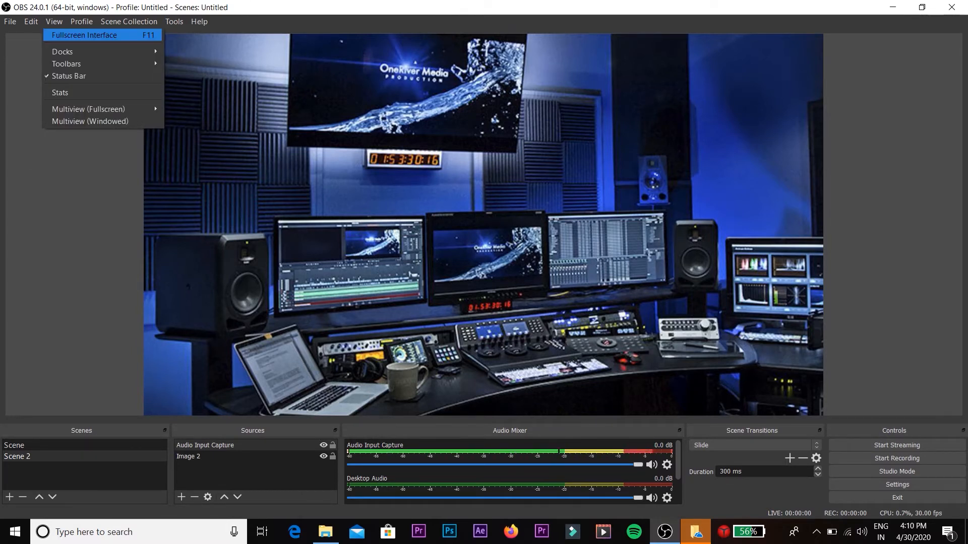
mouse_move(62, 52)
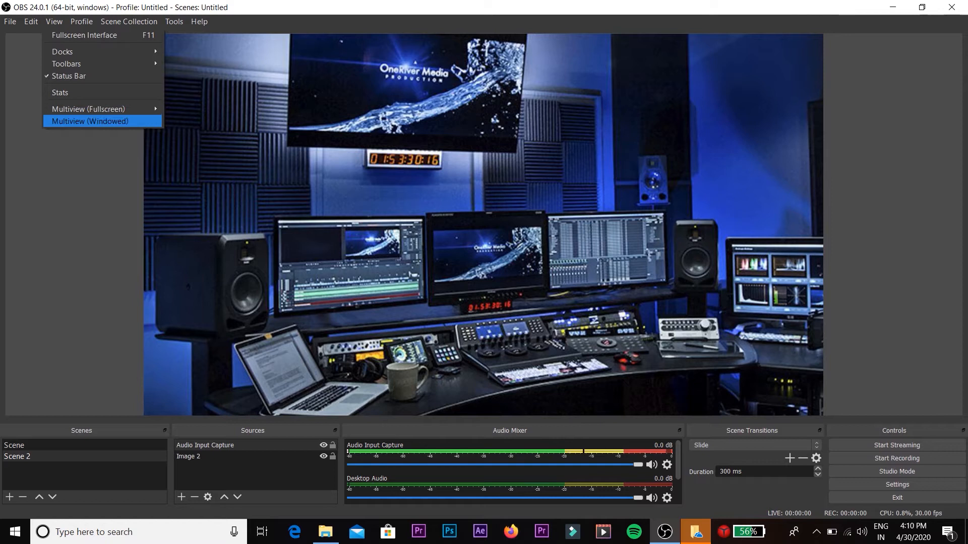
click(88, 121)
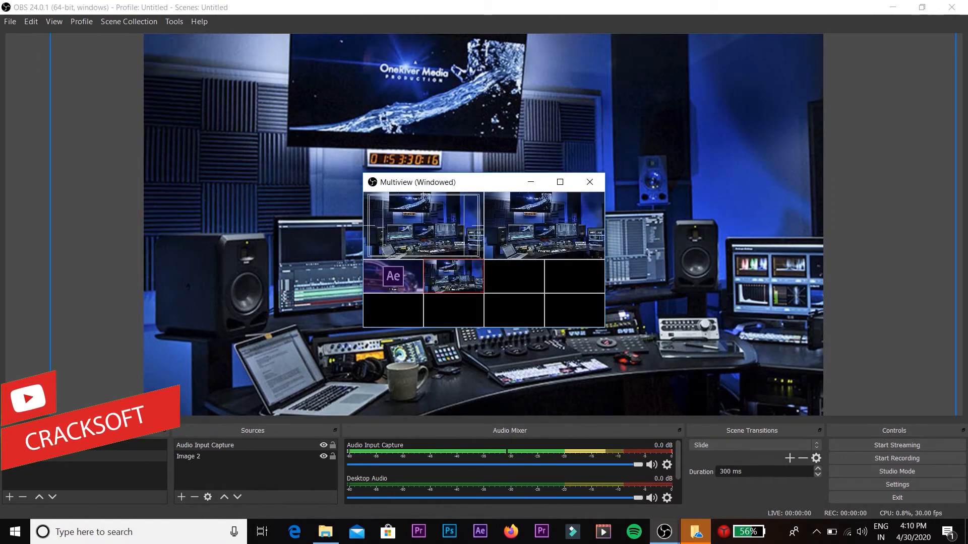
click(559, 182)
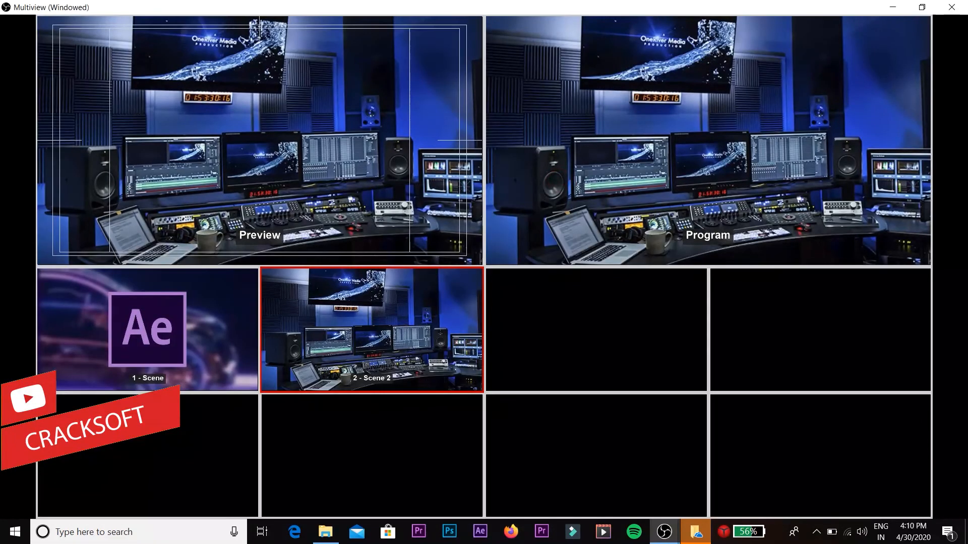
Try switching between the first scene and Scene 2 from the Multiview, ending on the first scene, and close the Multiview.
click(161, 329)
click(352, 330)
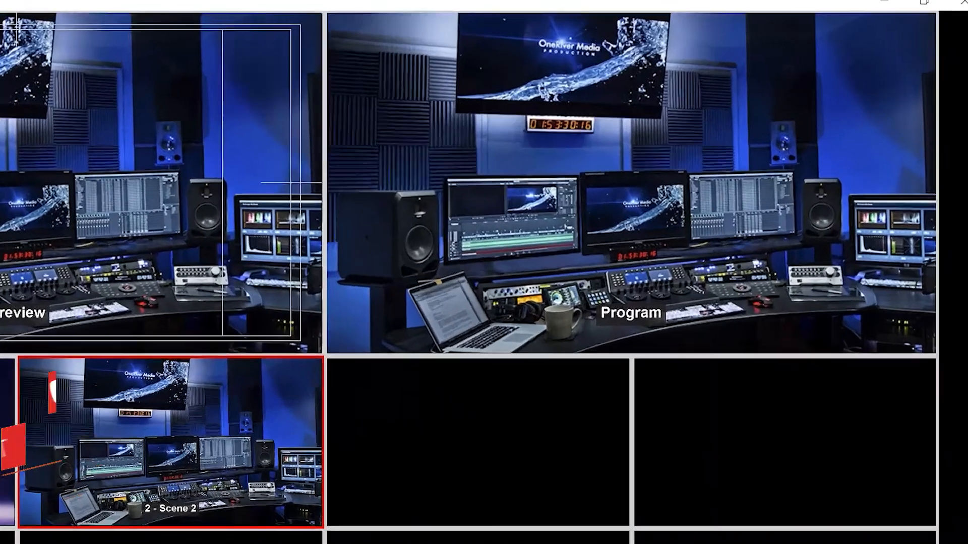
click(161, 329)
click(14, 527)
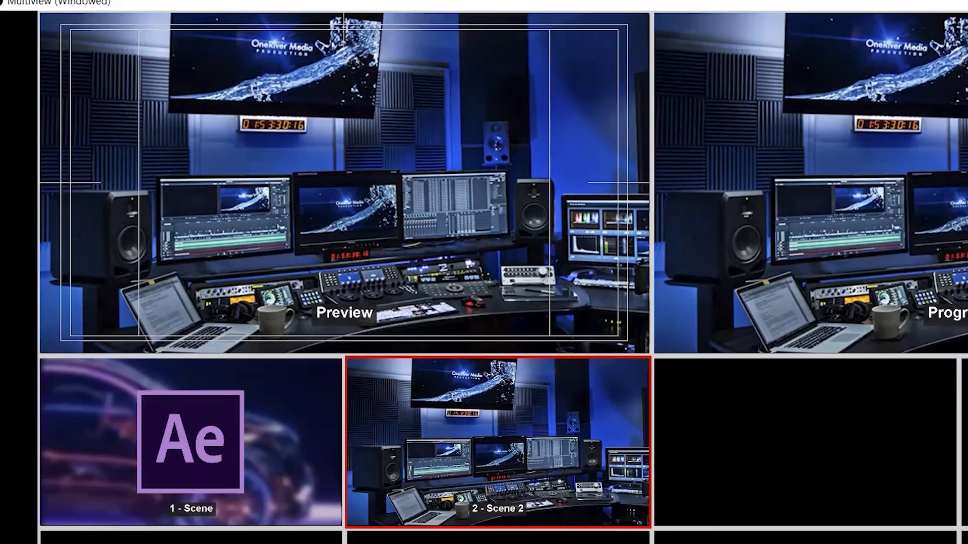
click(225, 527)
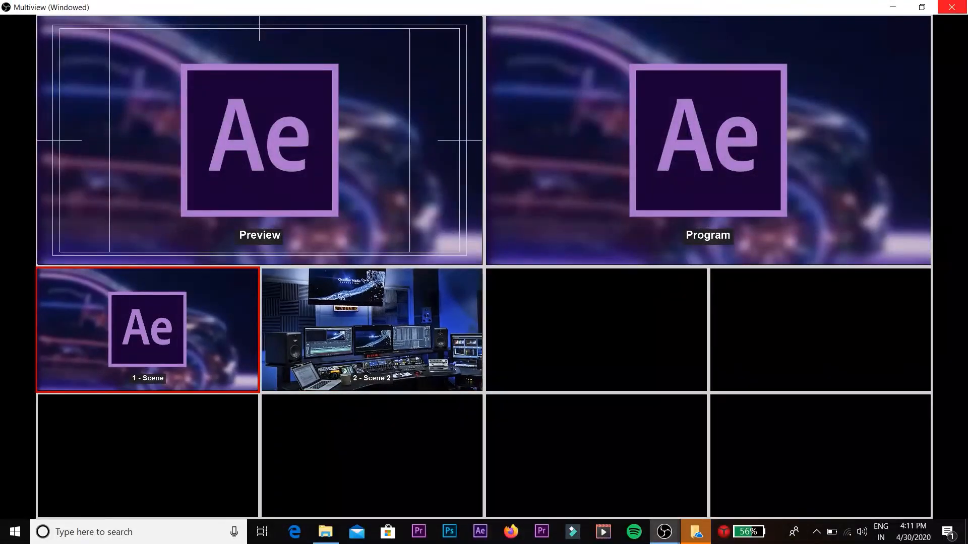
click(951, 7)
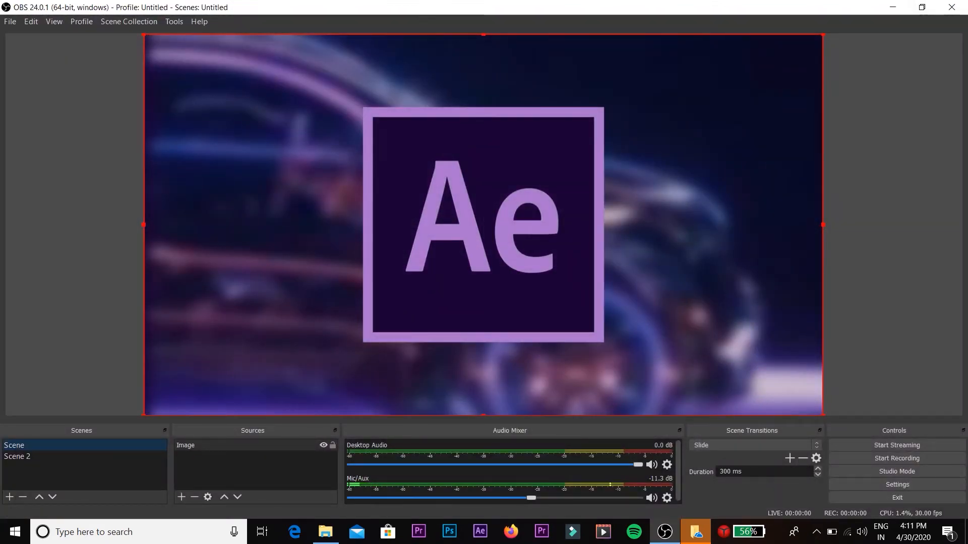
click(128, 22)
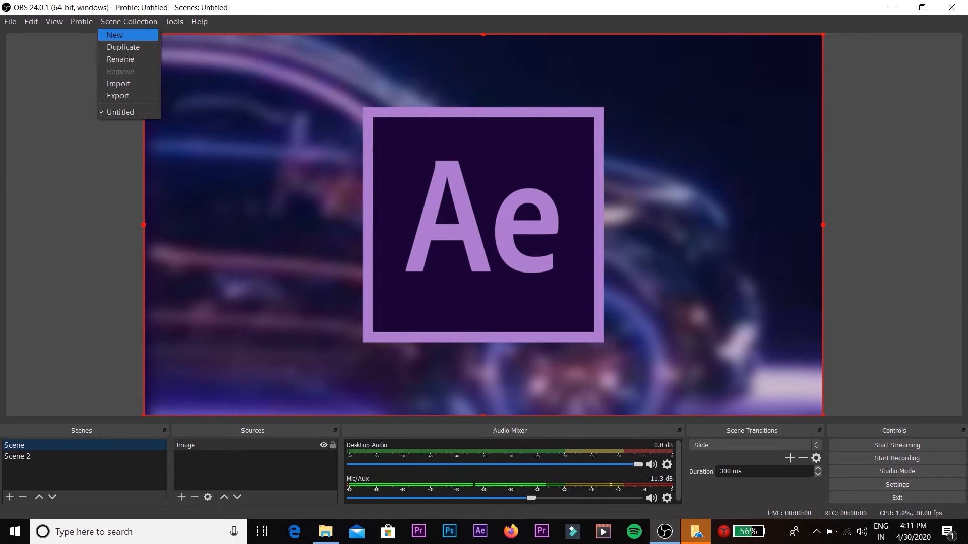
click(119, 35)
click(500, 280)
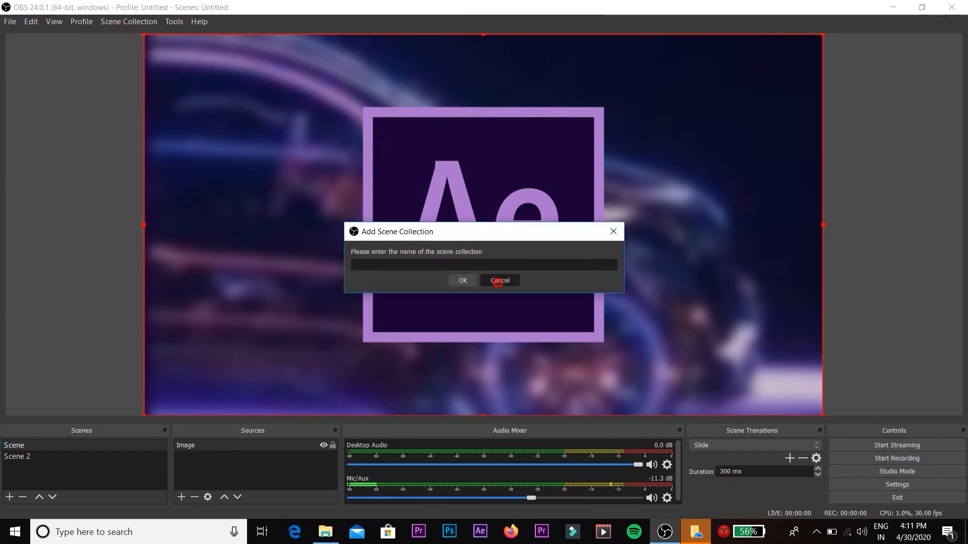
click(174, 22)
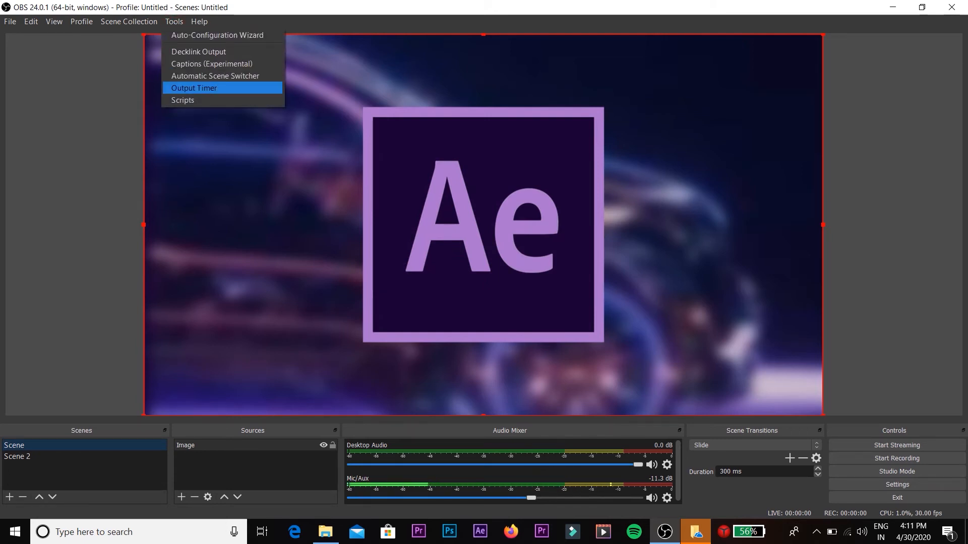
mouse_move(199, 22)
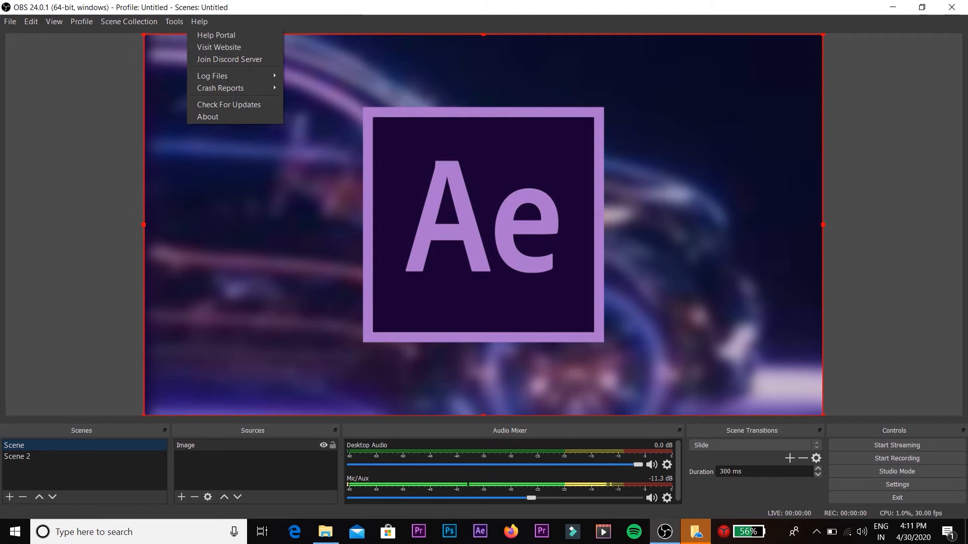
Add a new scene with the default name Scene 3.
click(124, 459)
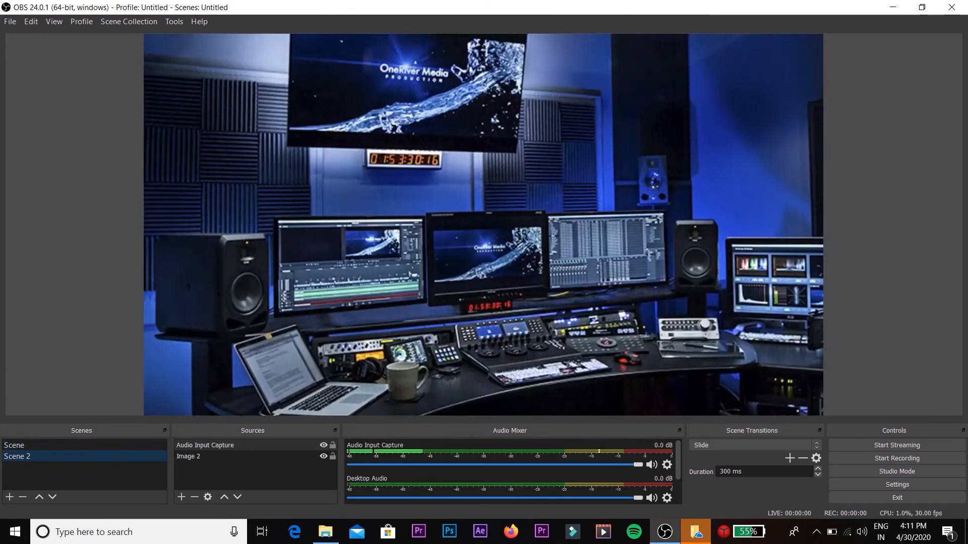
click(195, 478)
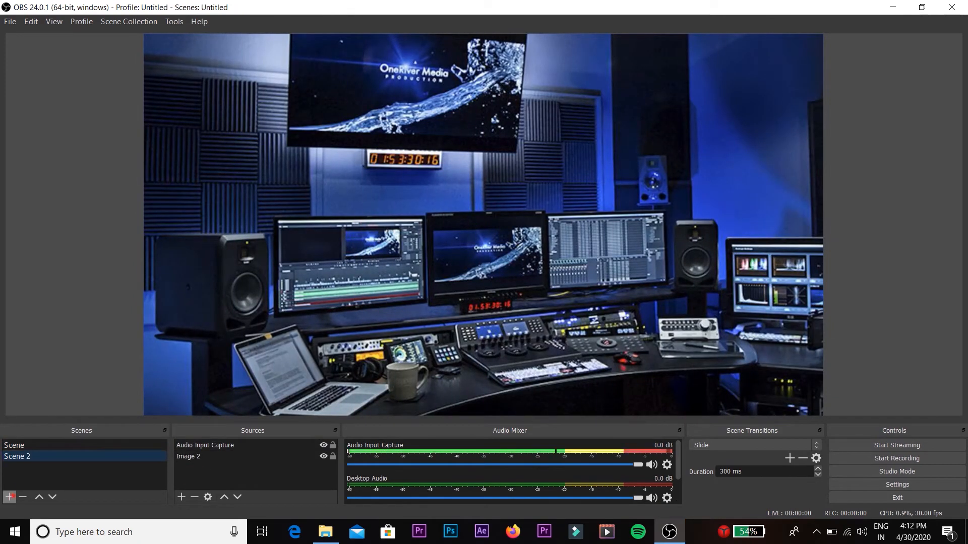
click(10, 497)
click(459, 278)
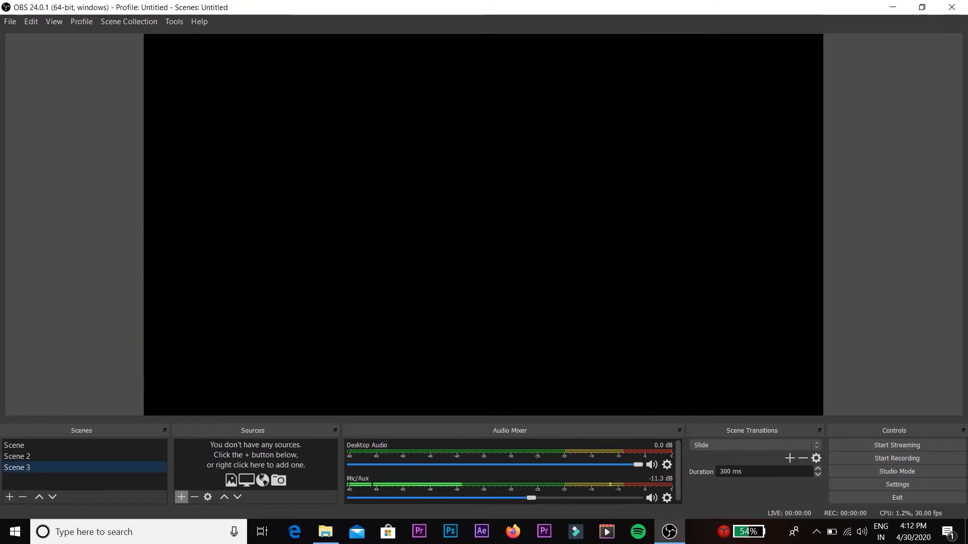
Add a Text (GDI+) source reading "Hello" to Scene 3 and move it near the centre of the canvas.
click(182, 497)
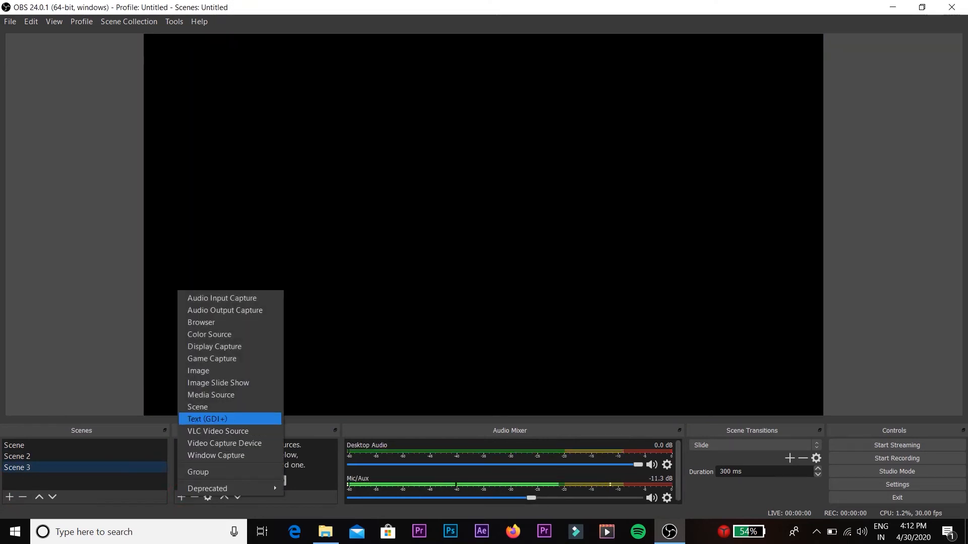
click(207, 419)
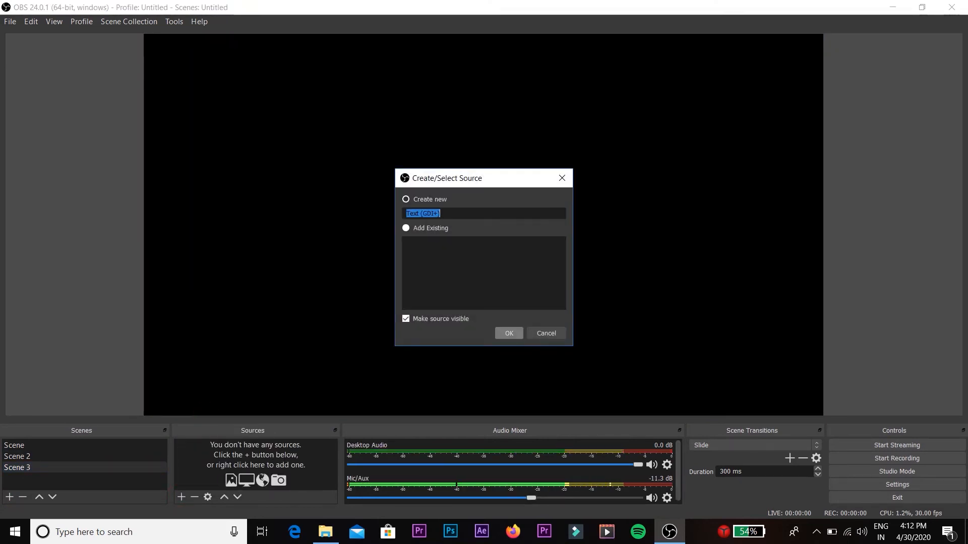
click(507, 331)
text(Hello)
key(Return)
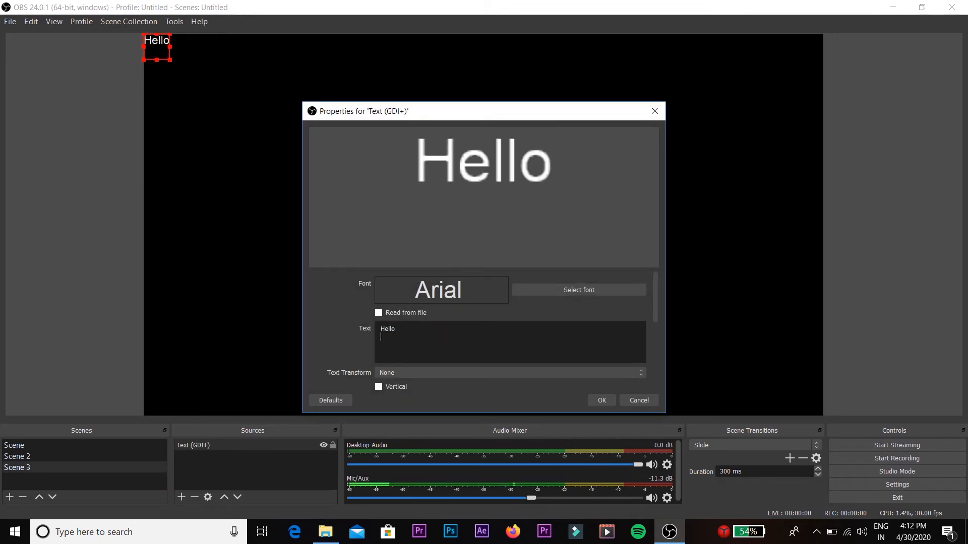
click(602, 399)
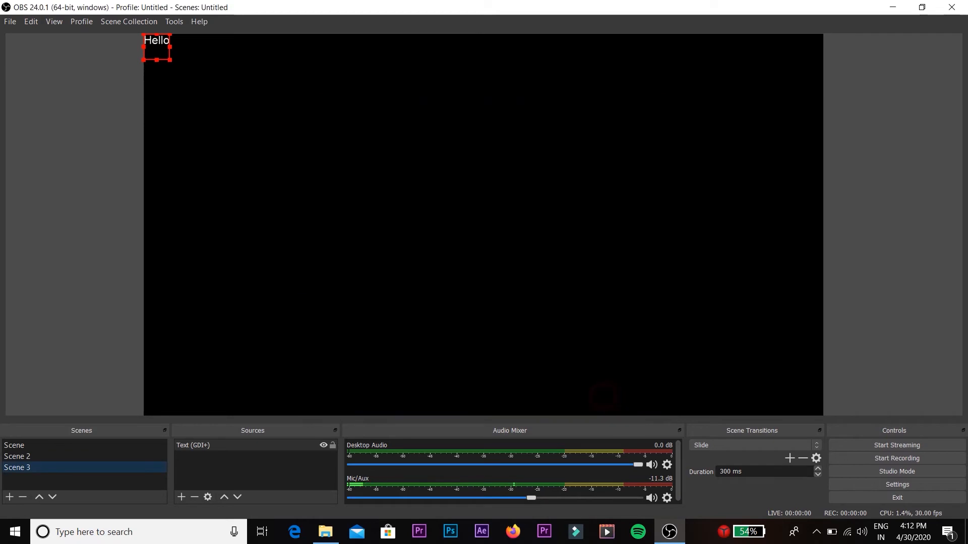
drag(158, 43, 465, 210)
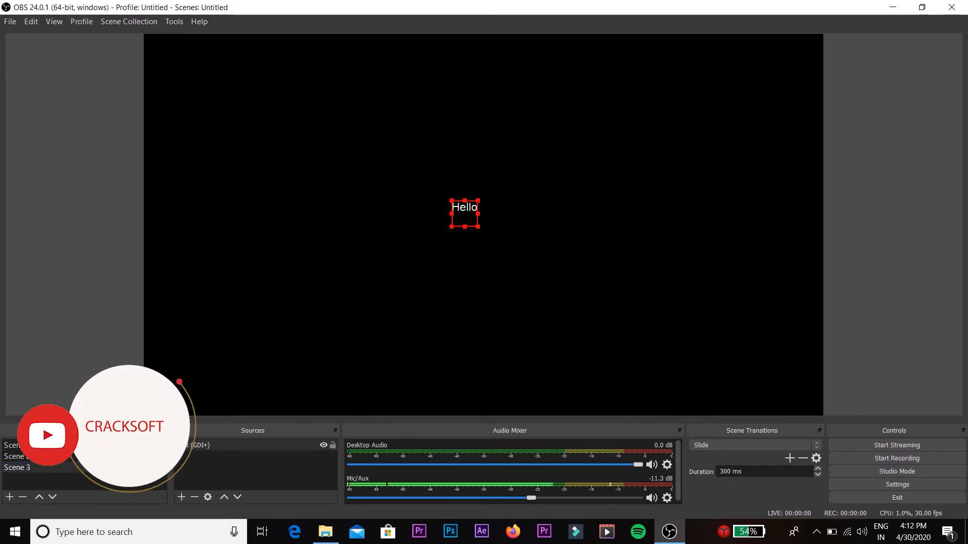
Open the windowed Multiview maximized, switch to Scene 2 and on to the first scene from it, and close it.
click(92, 22)
mouse_move(54, 21)
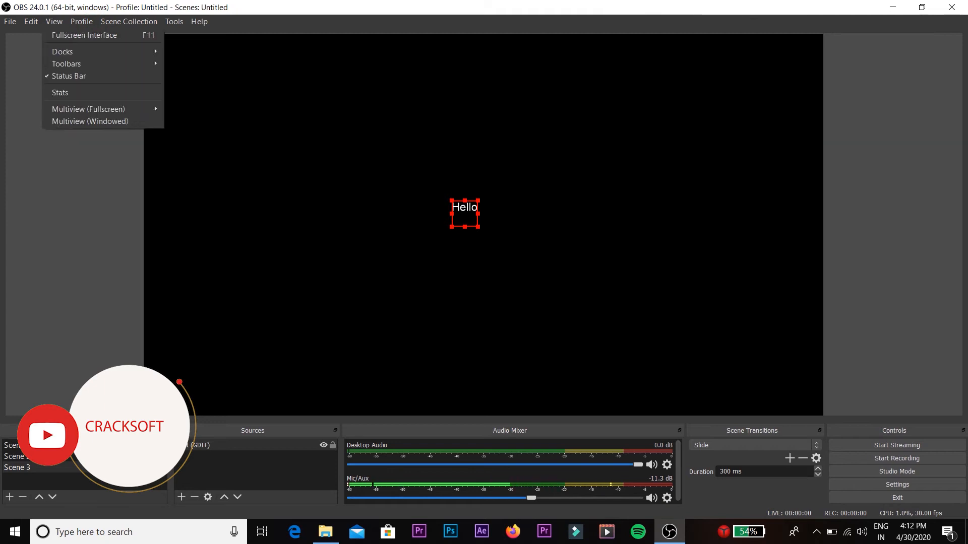
click(89, 121)
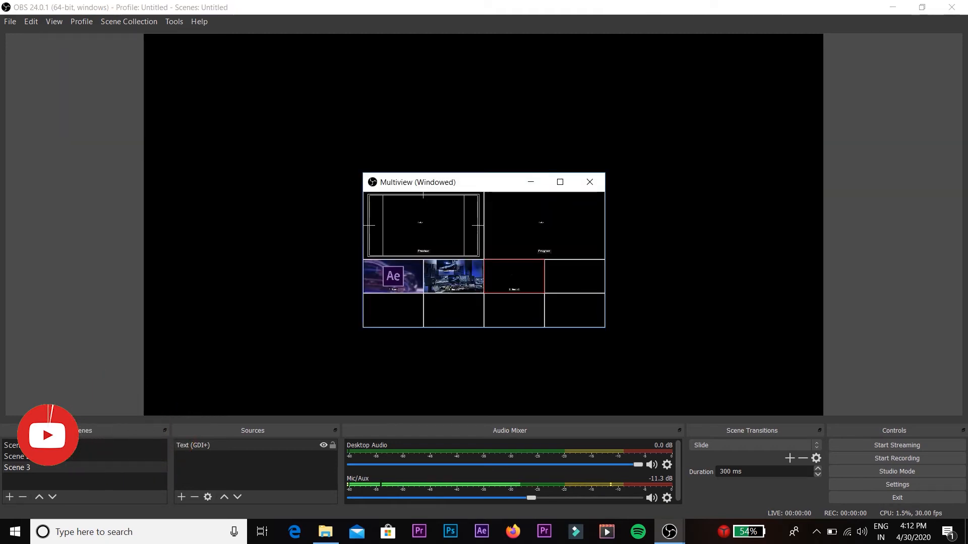
click(560, 182)
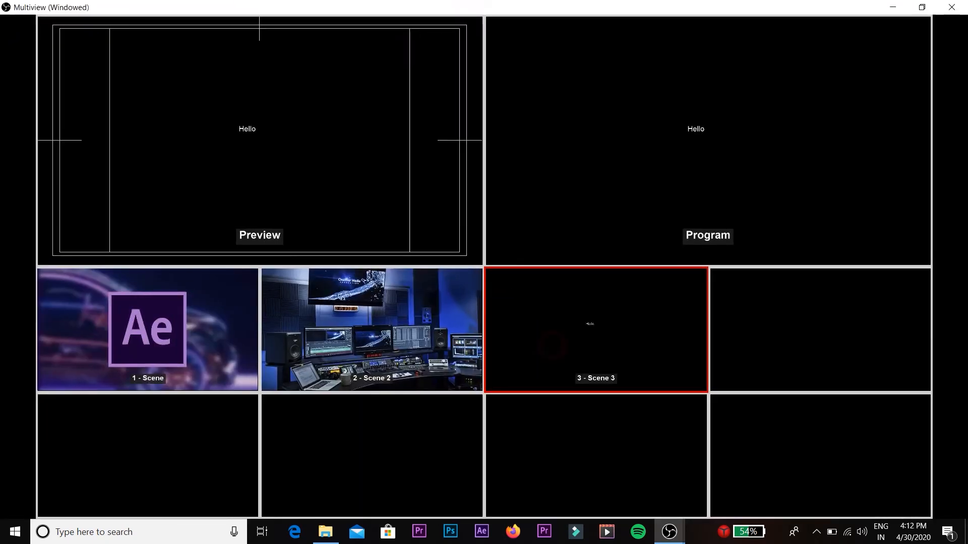
click(371, 338)
click(147, 338)
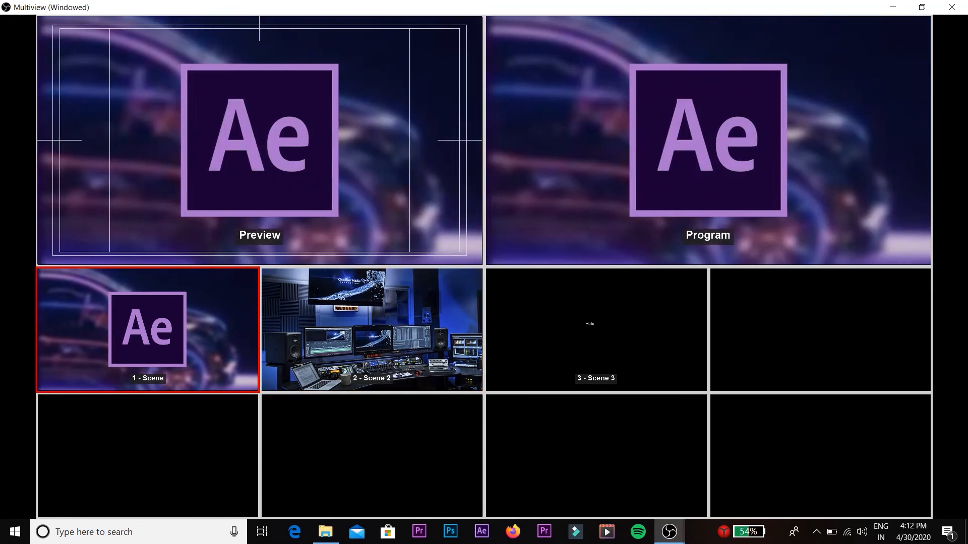
click(951, 7)
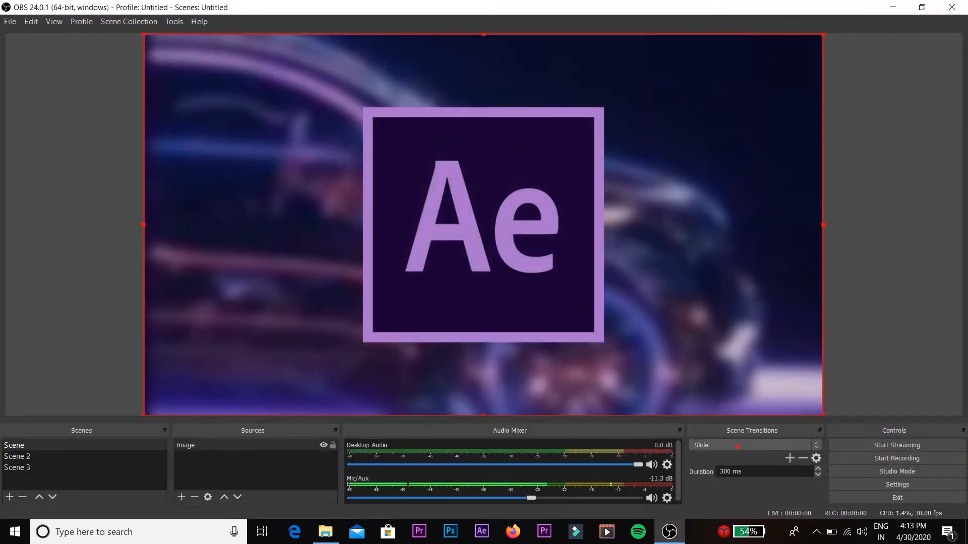
Set the scene transition to Fade.
click(738, 447)
click(735, 461)
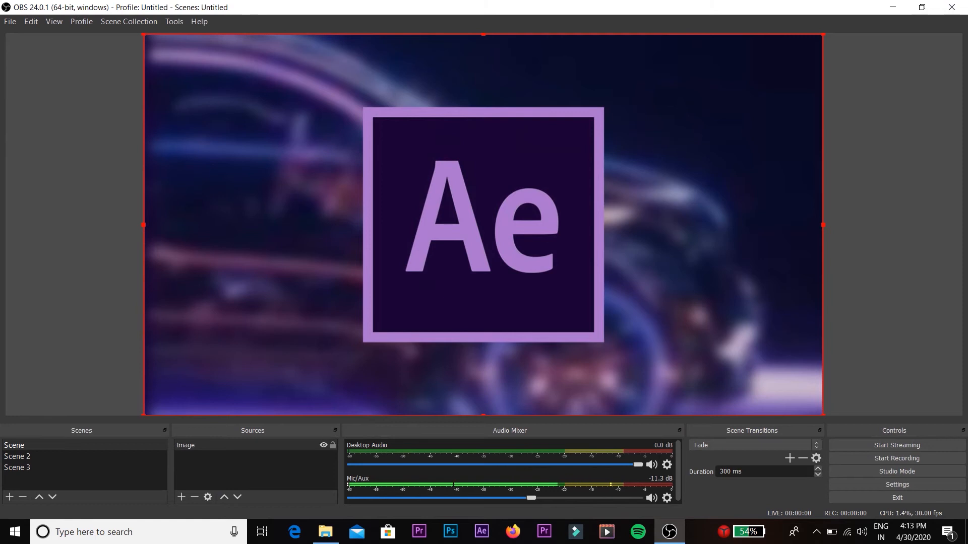
Add a Window Capture source to the first scene, capturing the [explorer.exe]: 64bit window with the cursor included.
click(197, 460)
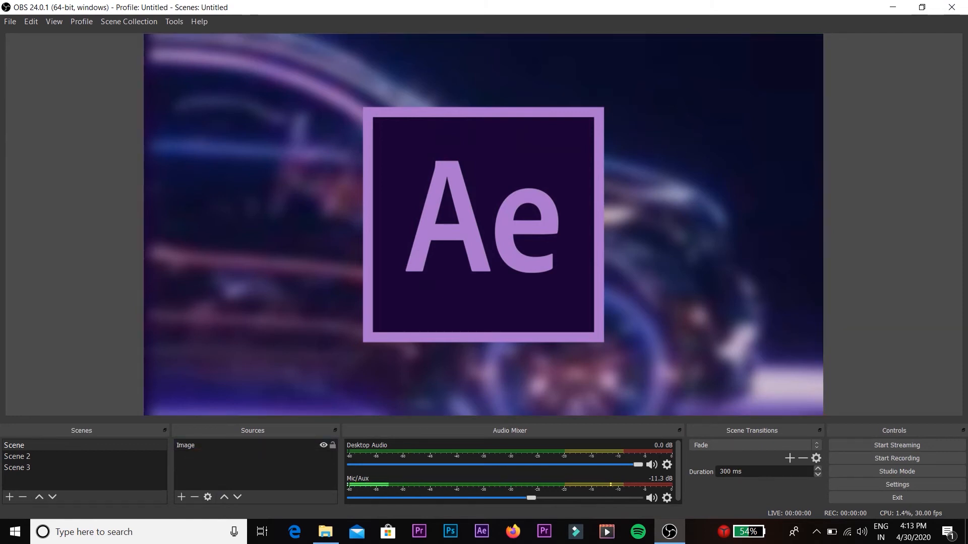
click(181, 497)
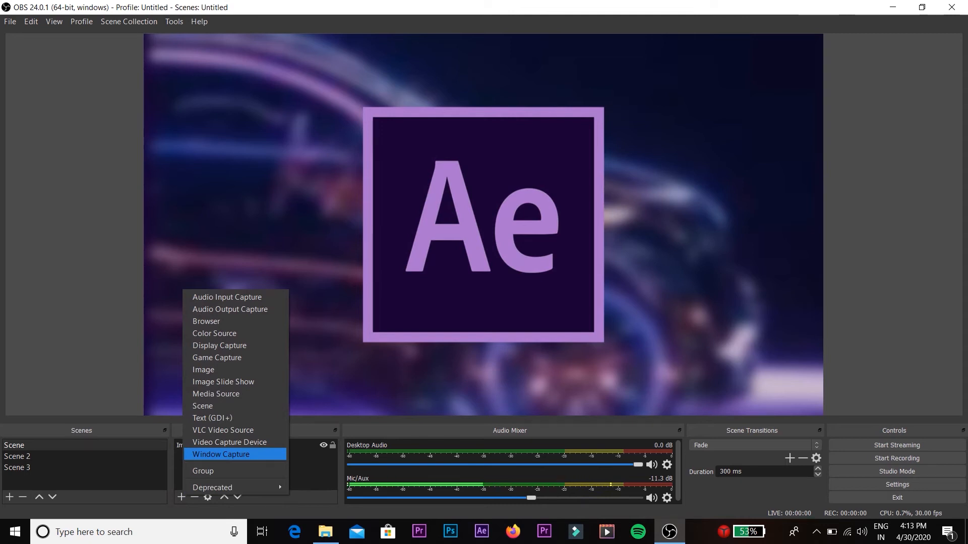
click(219, 454)
click(505, 333)
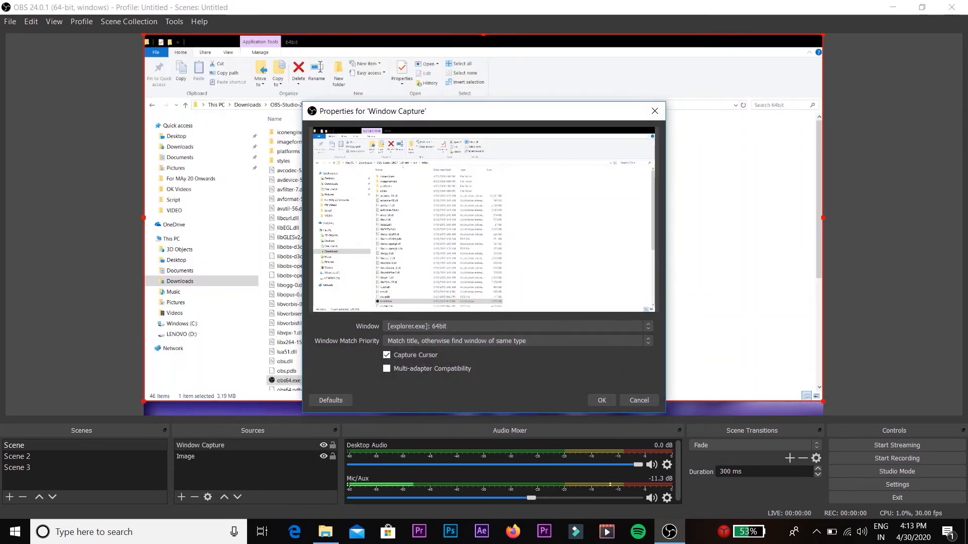
click(601, 400)
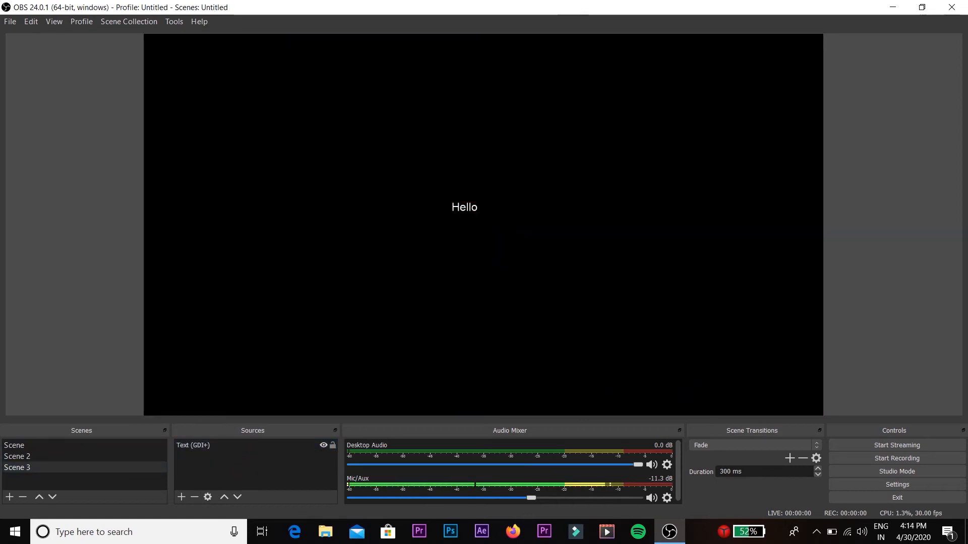
Add a VLC Video Source with the default name to Scene 3.
click(181, 497)
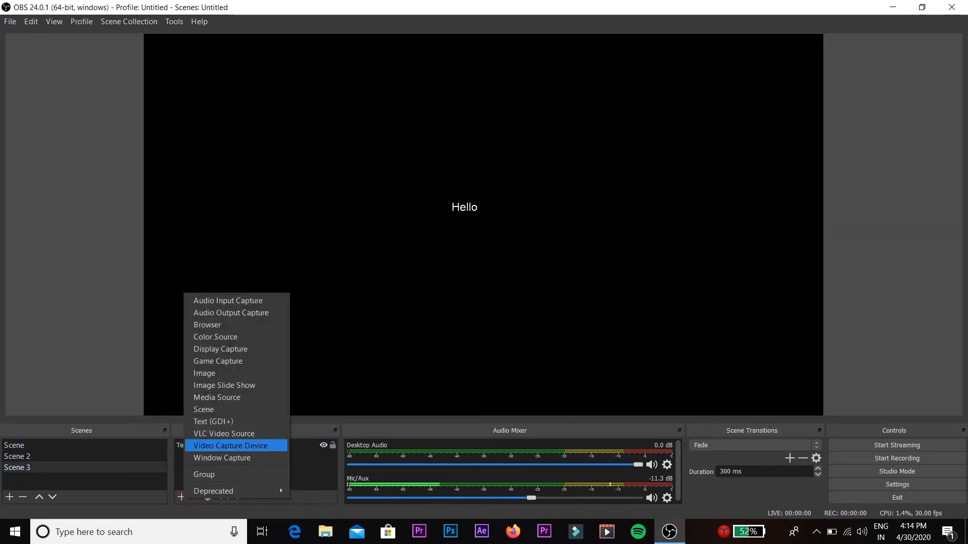
click(223, 433)
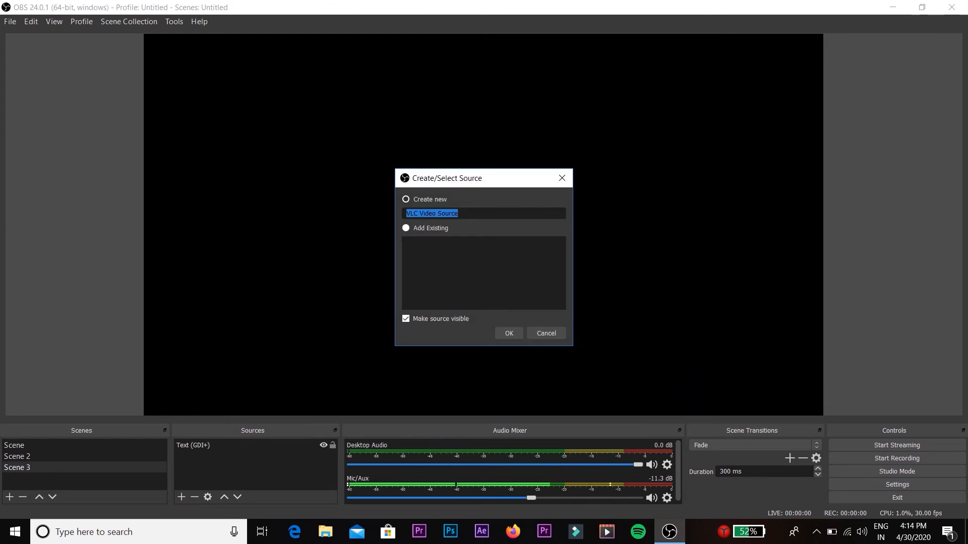
key(Return)
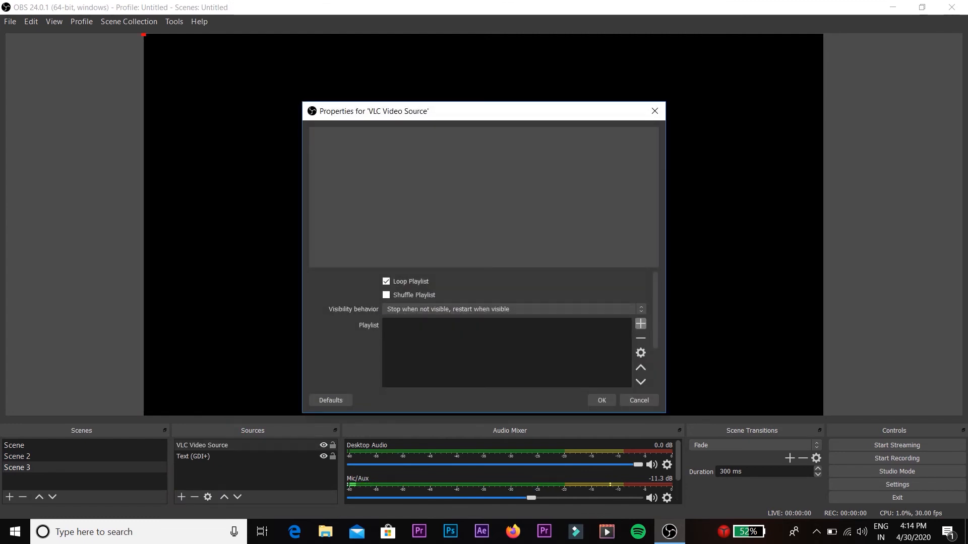
Add Chardha de rang.mp4 from the D:/Songs folder to the VLC source's playlist and accept the source properties.
click(641, 323)
click(663, 333)
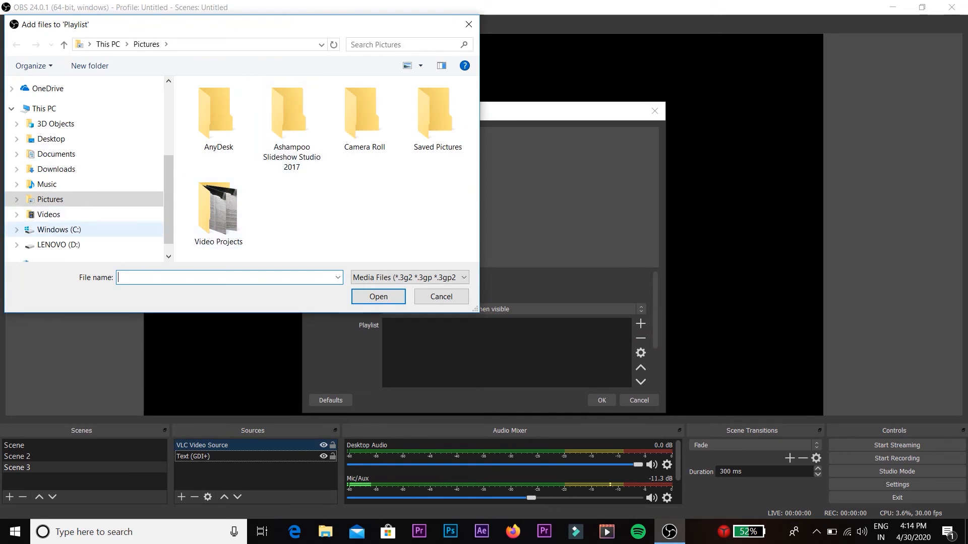
click(58, 245)
scroll(282, 191, down, 3)
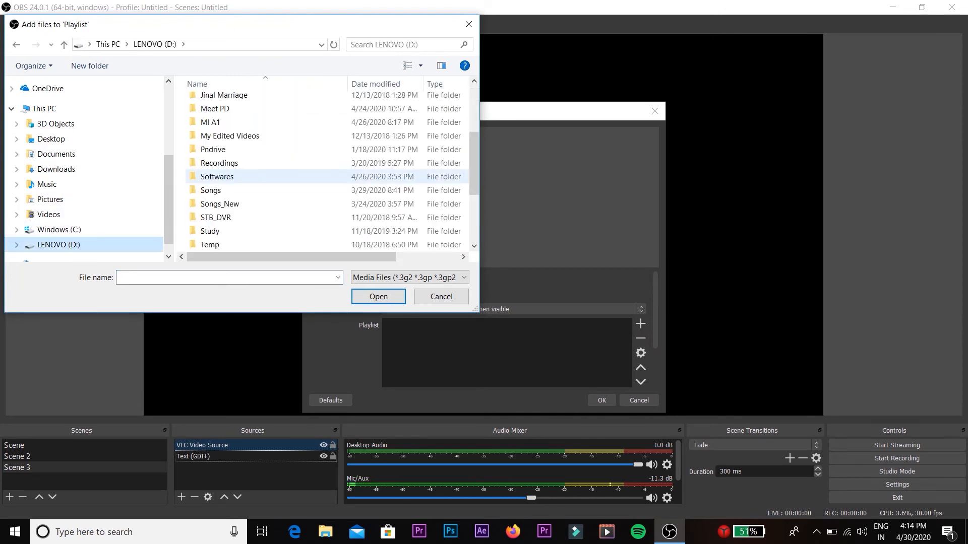
double_click(210, 190)
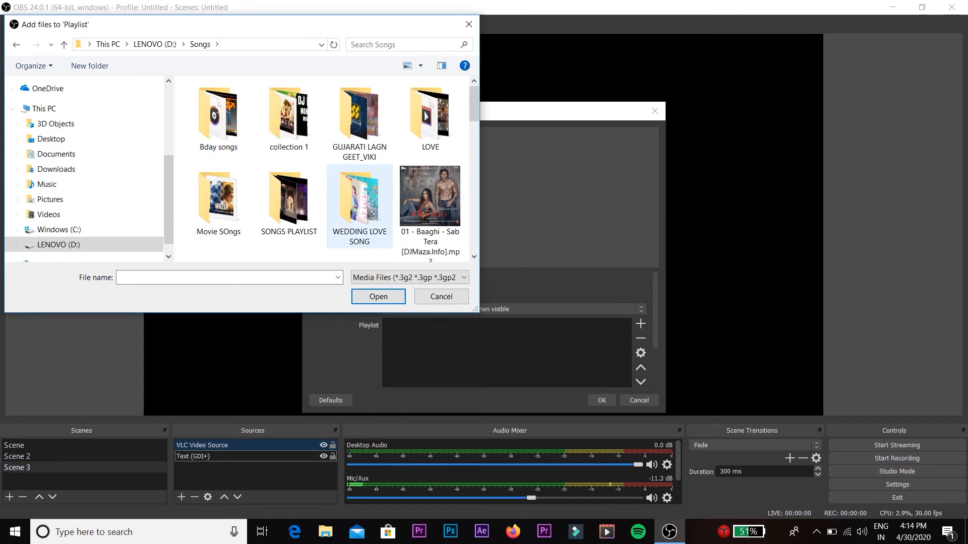
scroll(359, 207, down, 5)
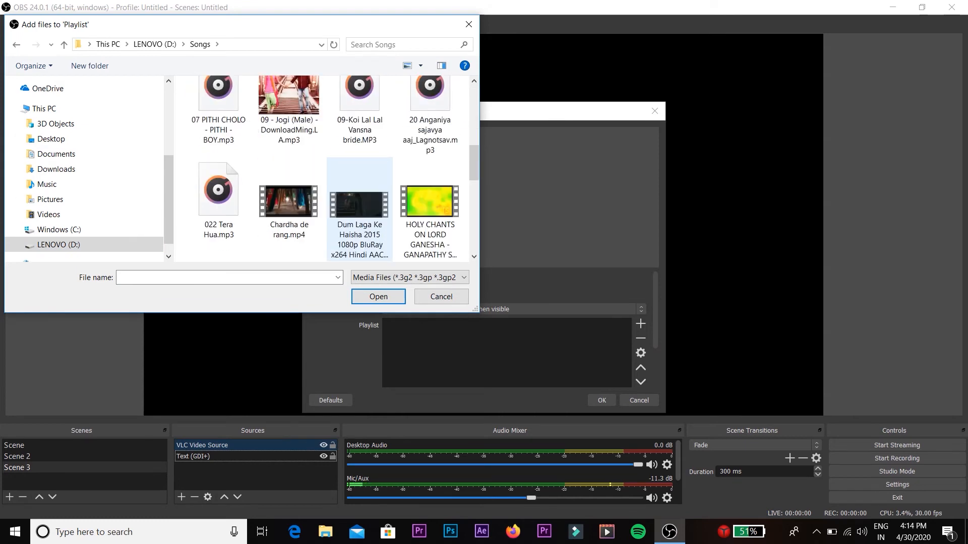
click(303, 218)
click(378, 297)
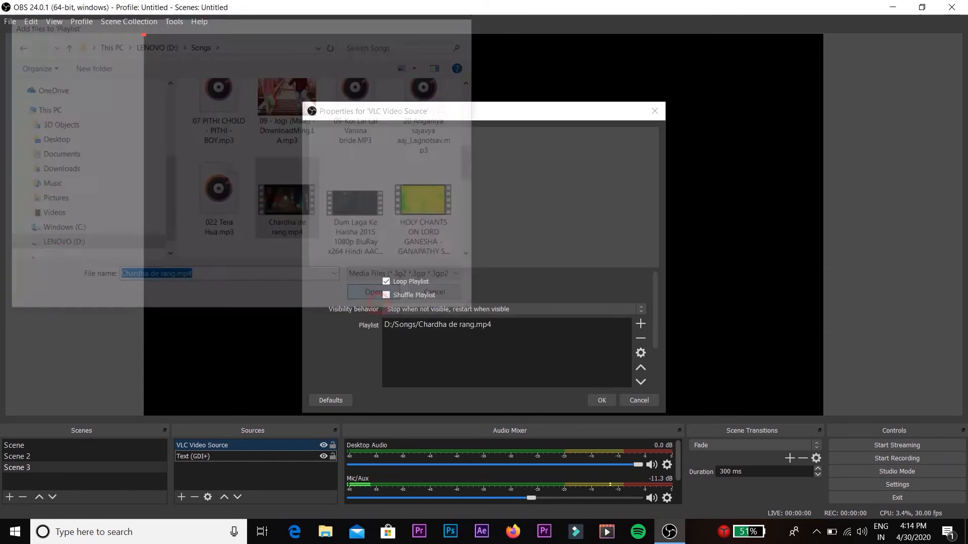
click(604, 400)
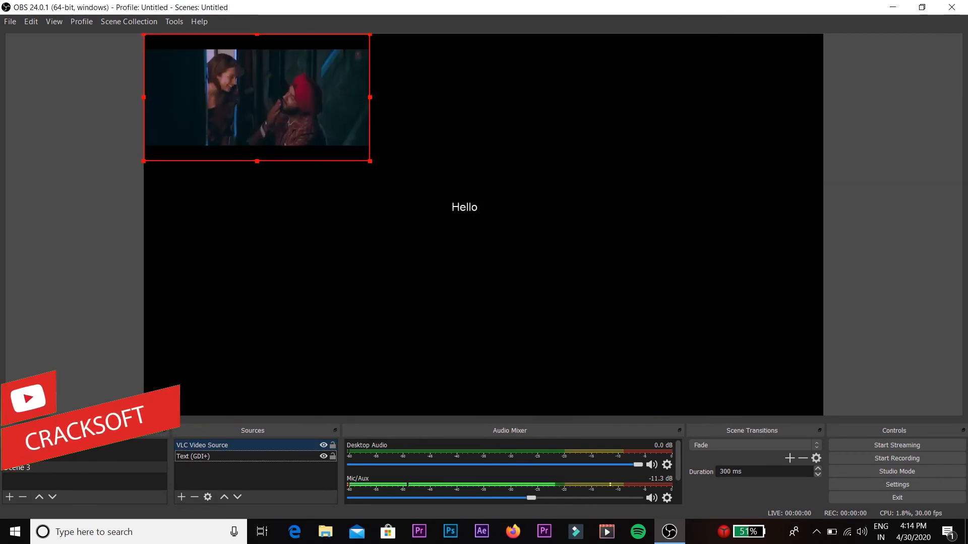
Enlarge the VLC video to nearly fill the canvas, and switch to Scene 2 and back to Scene 3.
drag(370, 161, 823, 415)
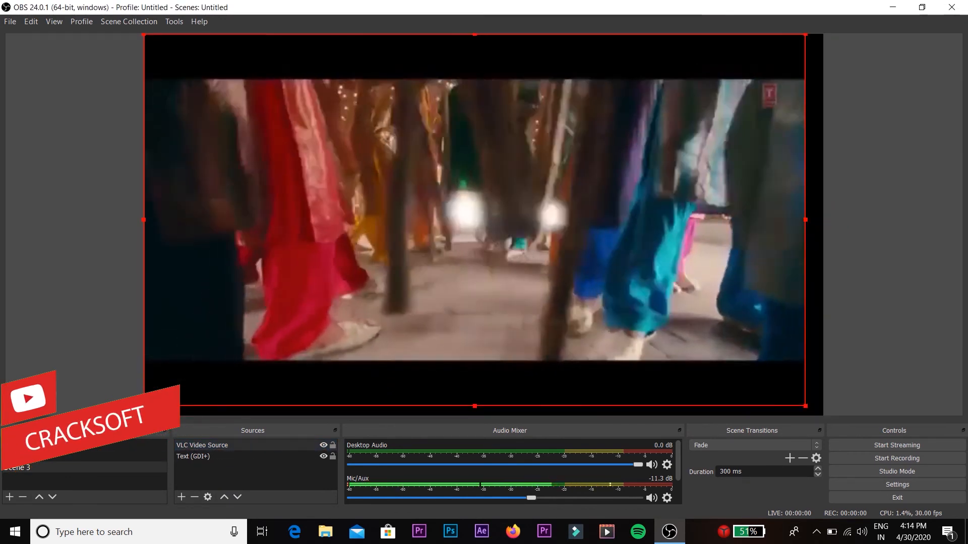
click(74, 458)
click(75, 467)
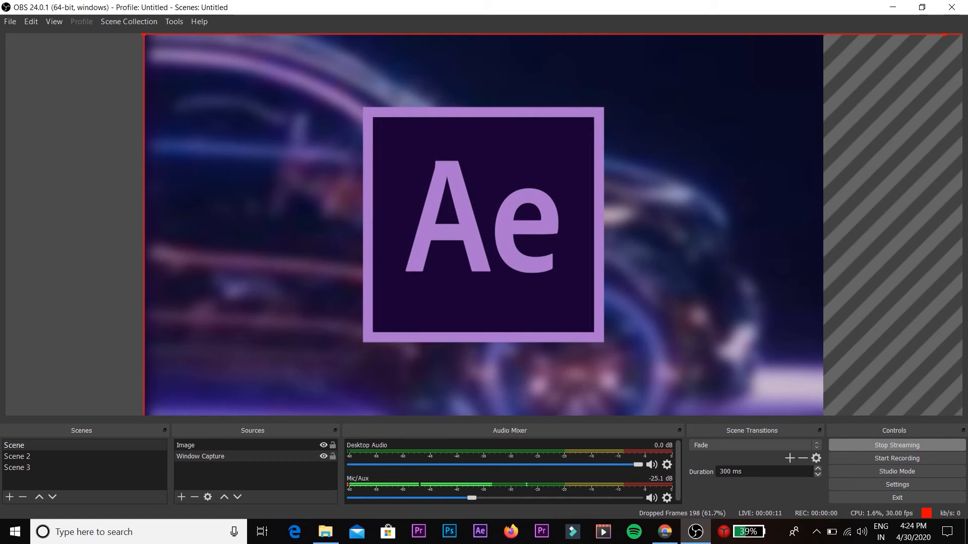
Turn on Studio Mode and send Scene 2, followed by the first scene, to Program with the Fade (300ms) quick transition.
click(897, 471)
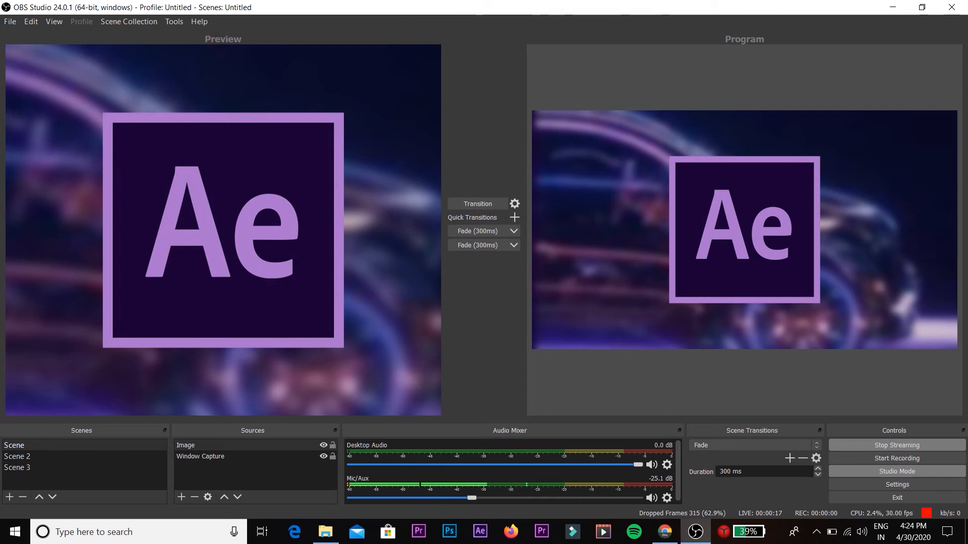
click(745, 34)
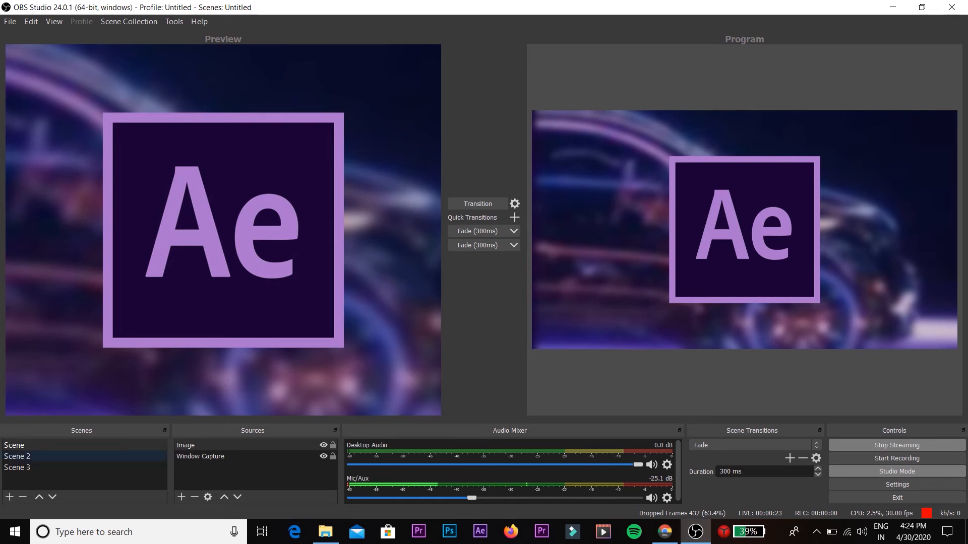
click(39, 456)
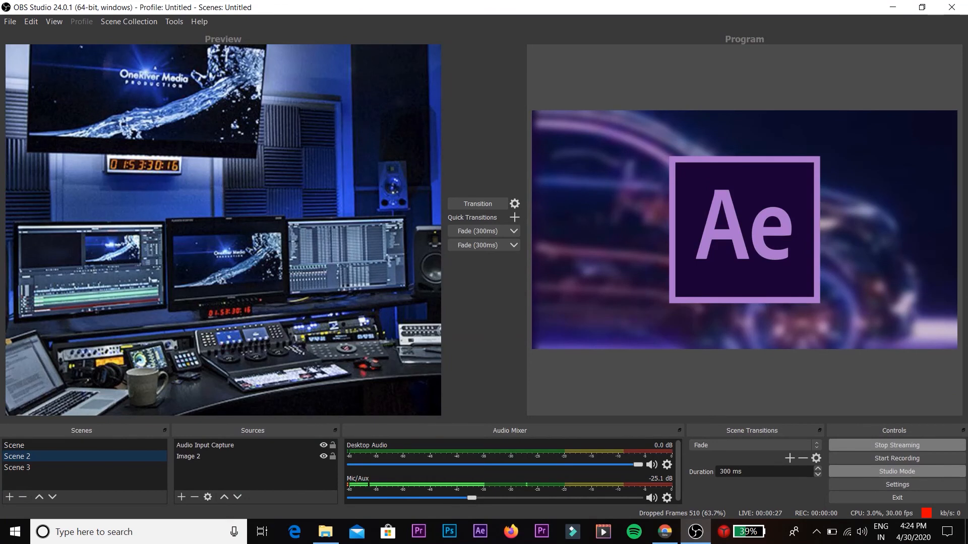
click(477, 231)
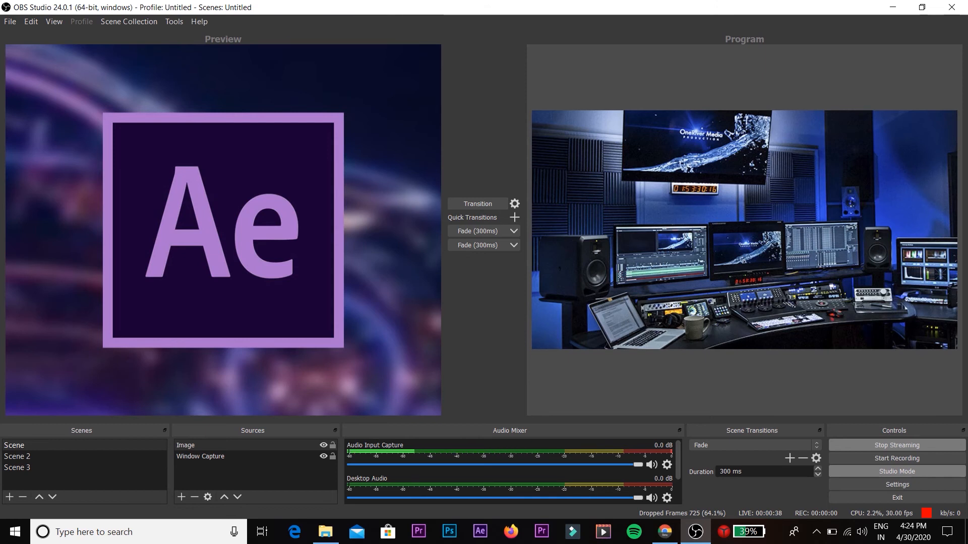
click(477, 230)
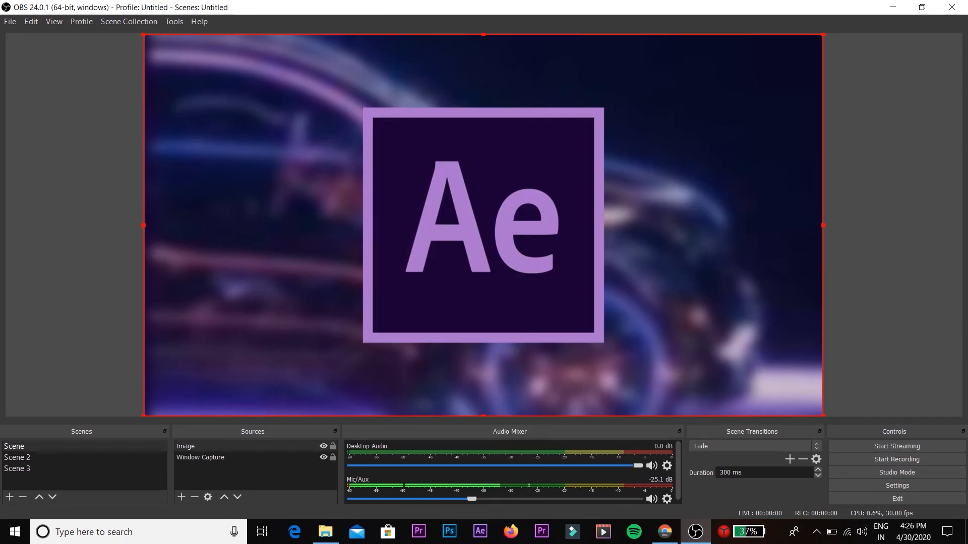
Switch to Facebook in Chrome, create a live video and choose the stream key as its setup method.
click(665, 531)
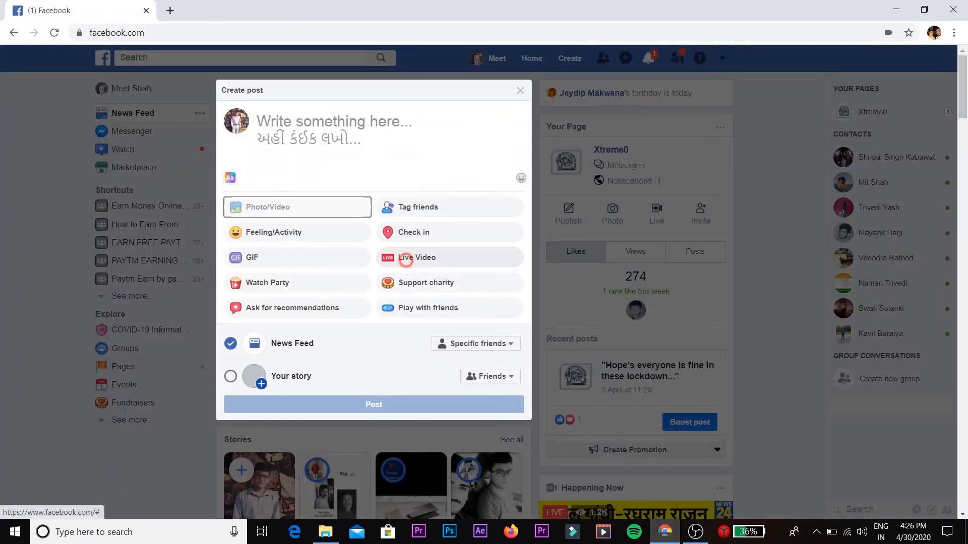
click(408, 258)
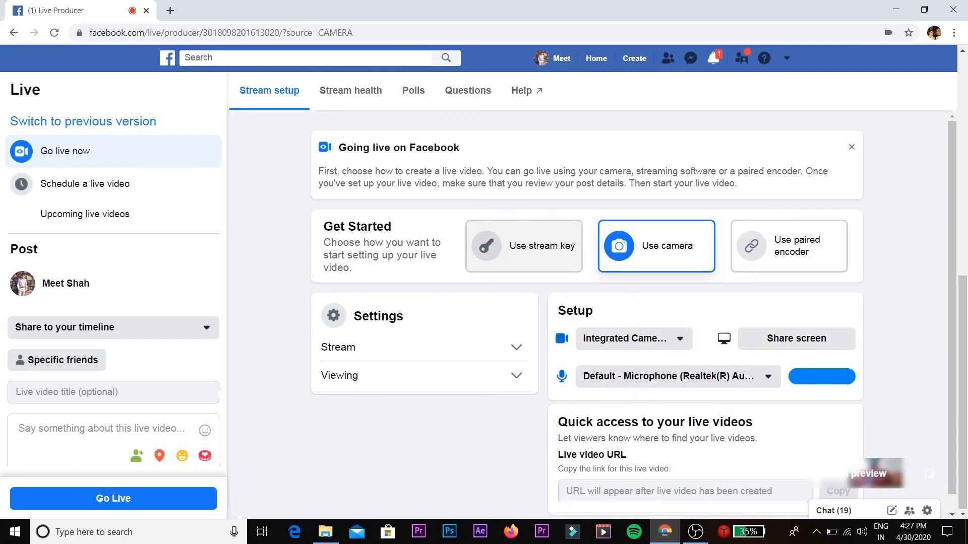
click(540, 248)
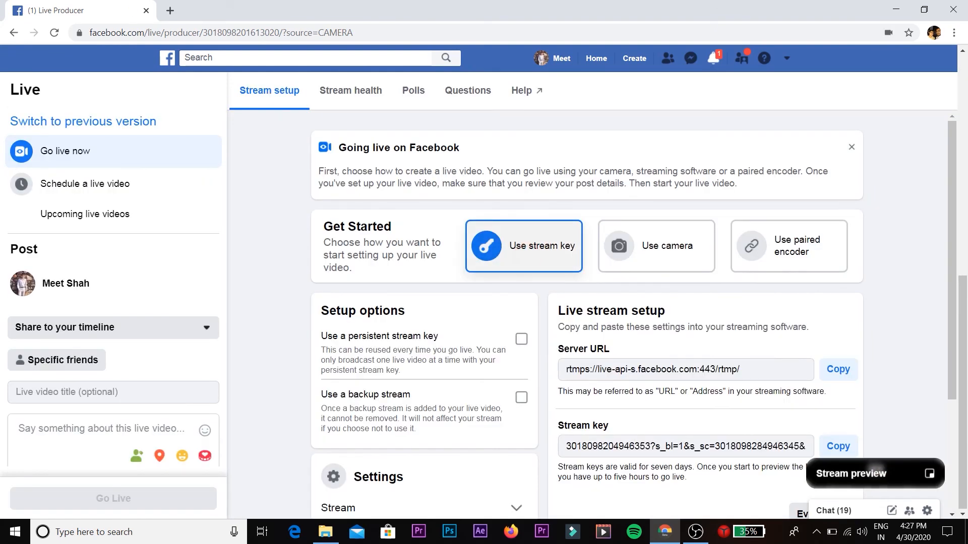
Copy the stream key from the Live stream setup section and highlight its heading.
scroll(655, 313, down, 2)
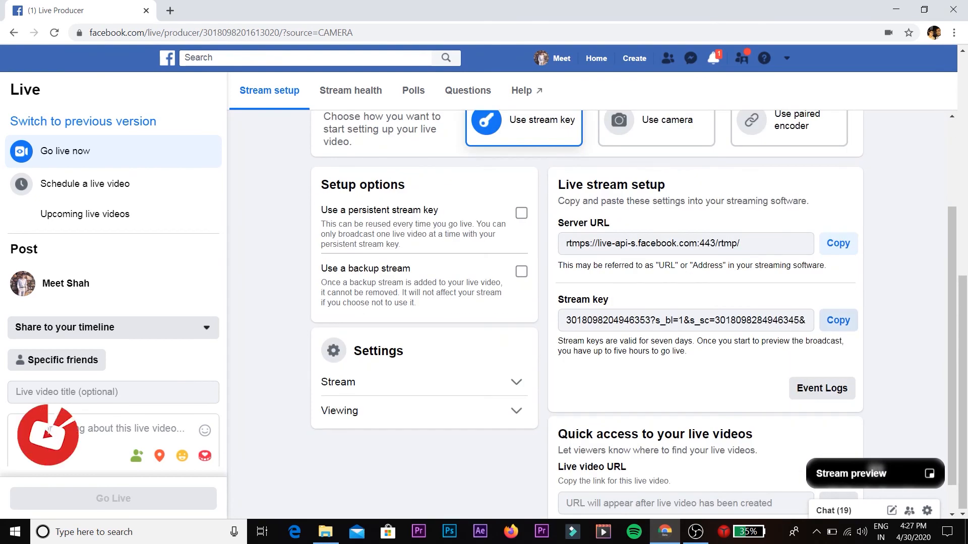
click(838, 320)
drag(581, 299, 558, 298)
triple_click(560, 299)
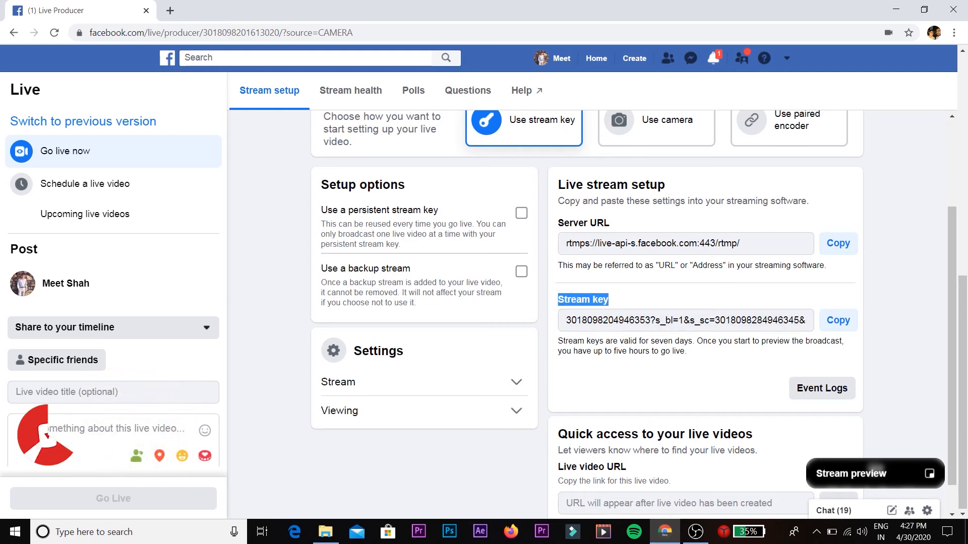
Switch back to OBS and replace the Facebook Live stream key in the Stream settings with the copied stream key.
click(696, 532)
click(10, 22)
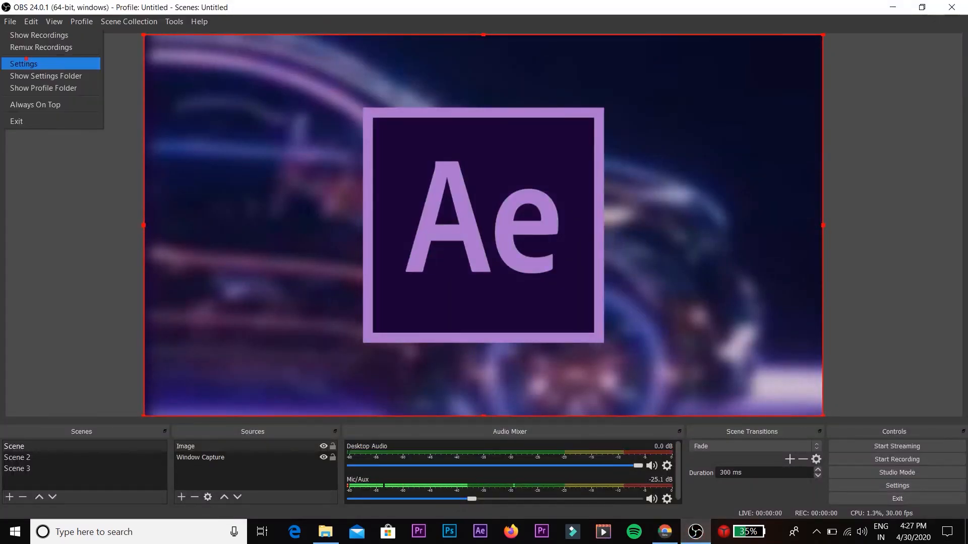
click(24, 64)
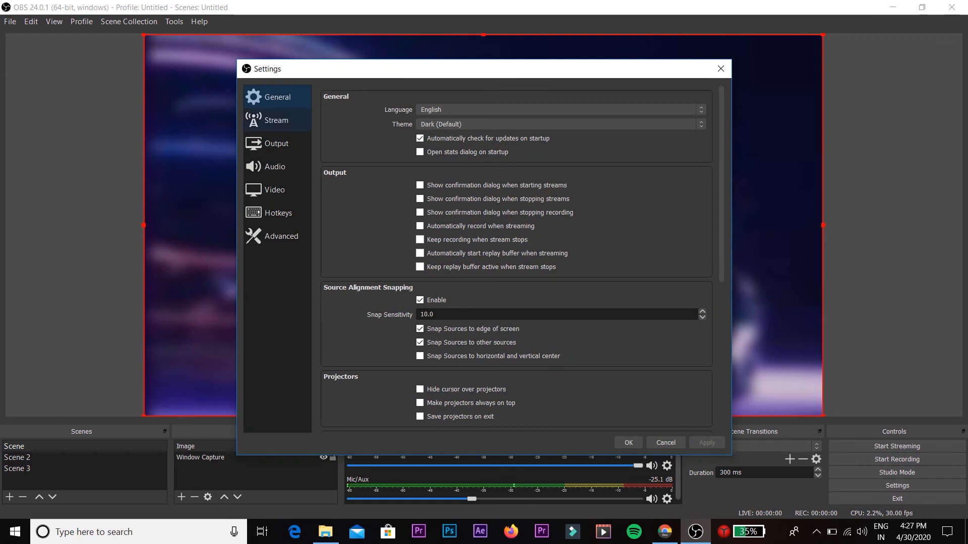
click(278, 120)
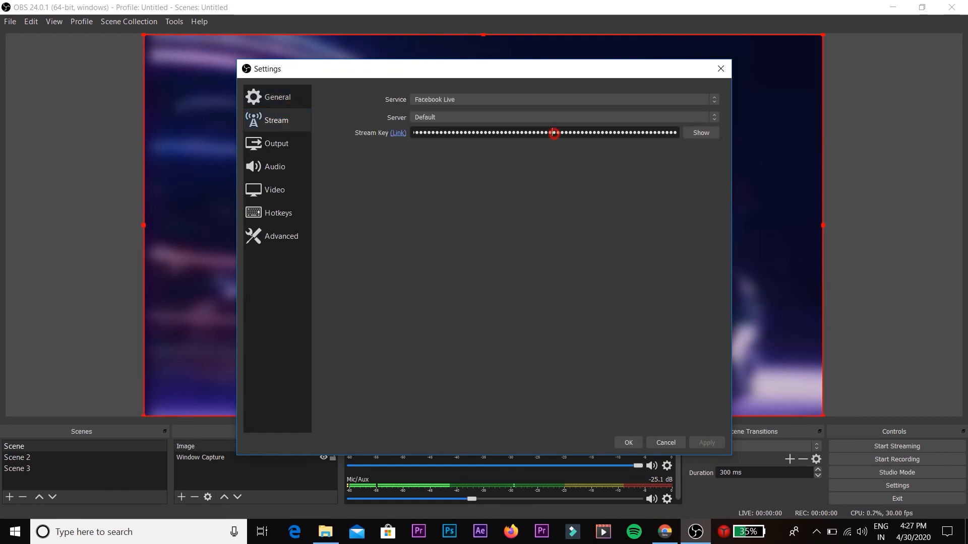
key(ctrl+a)
key(BackSpace)
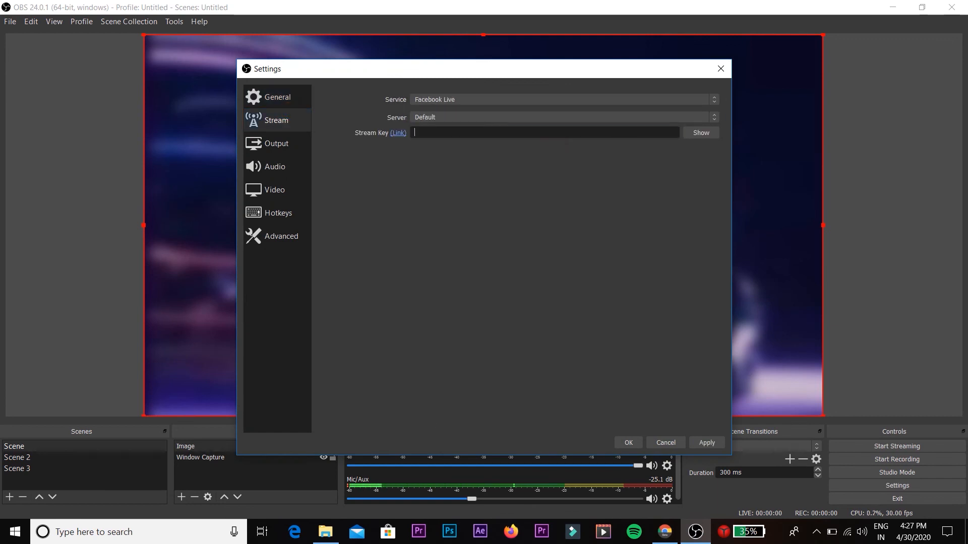
key(ctrl+v)
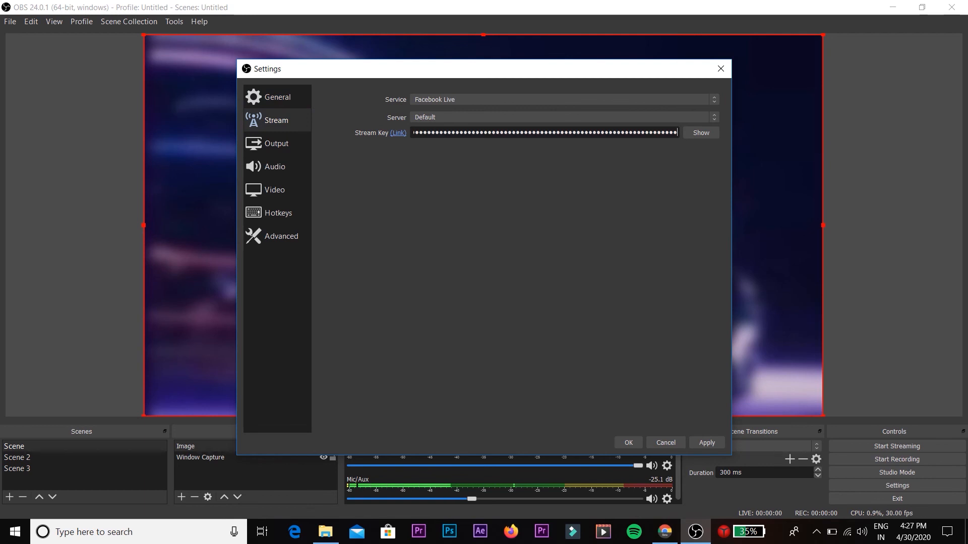
click(707, 443)
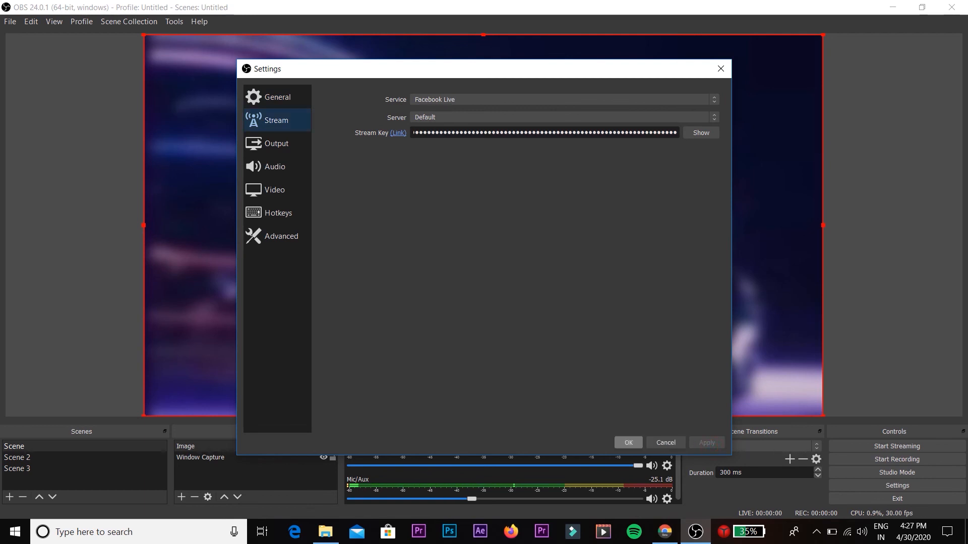
click(628, 443)
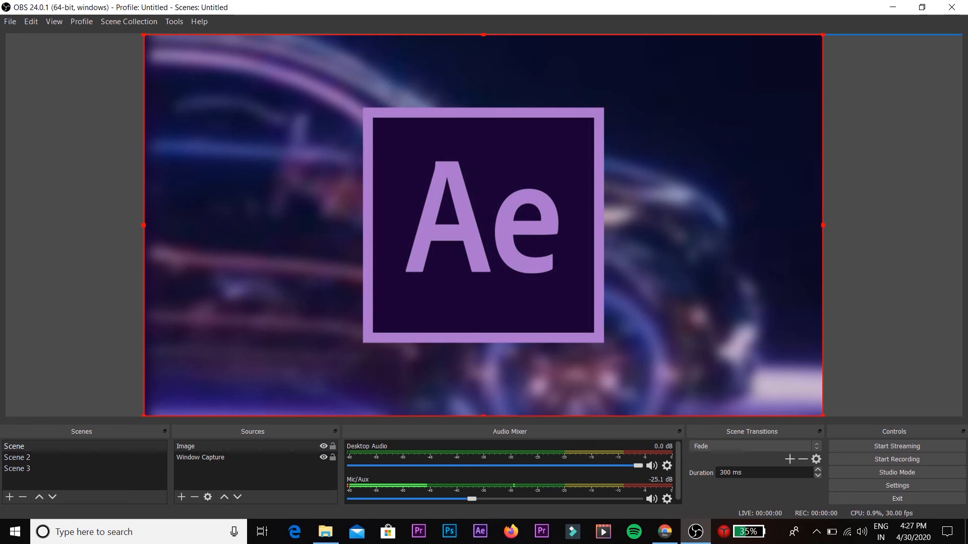
Start streaming to Facebook Live and stop the stream again.
click(885, 446)
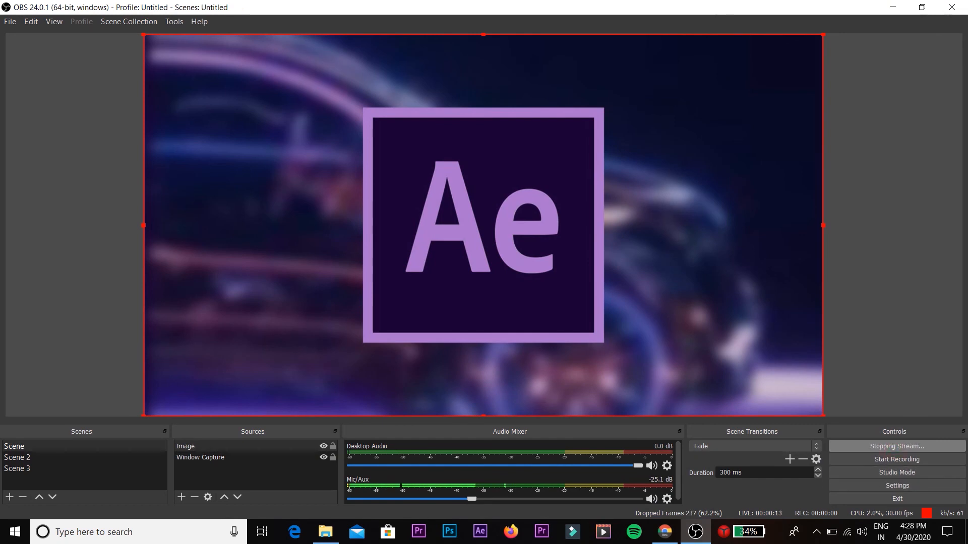
click(896, 446)
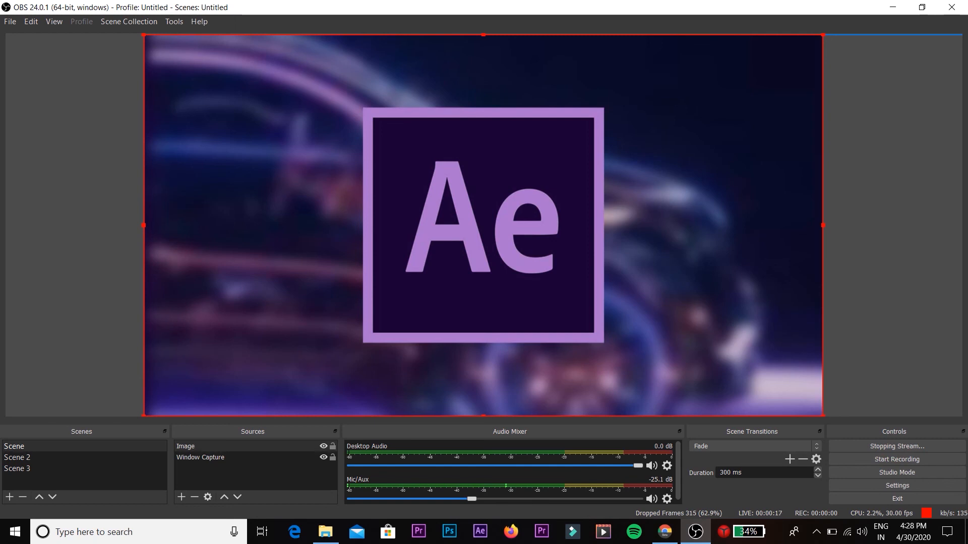
Exit OBS, agreeing to shut down all active streams, and clear the icon selection on the desktop.
click(952, 7)
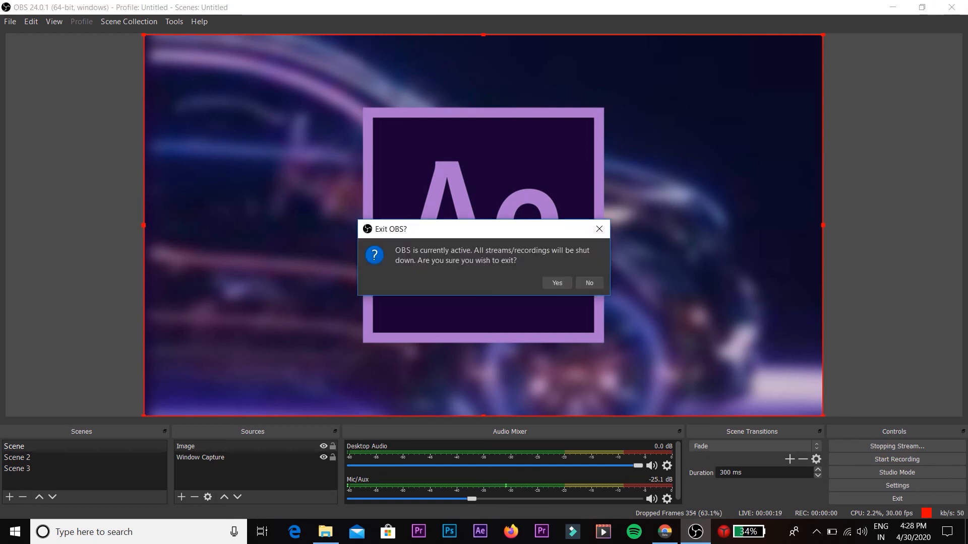
click(557, 283)
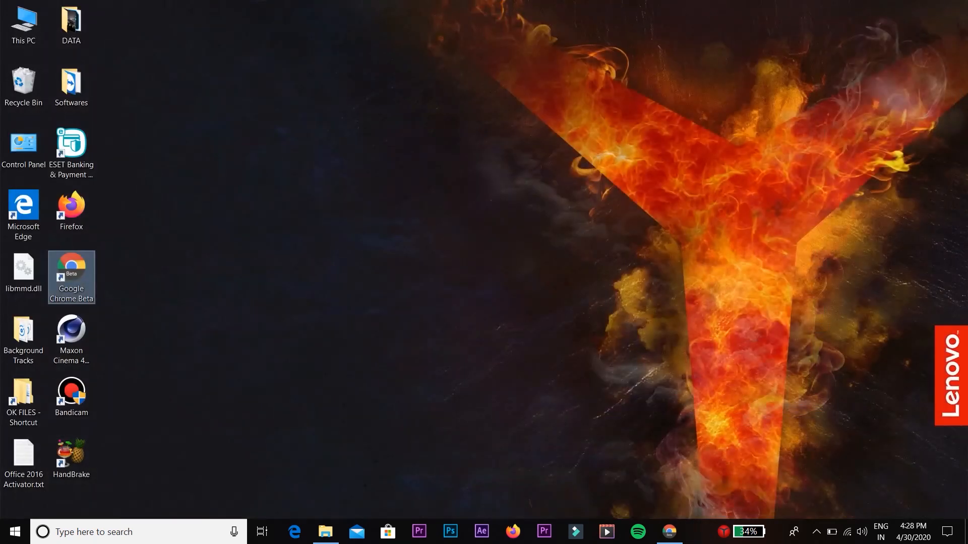
click(486, 182)
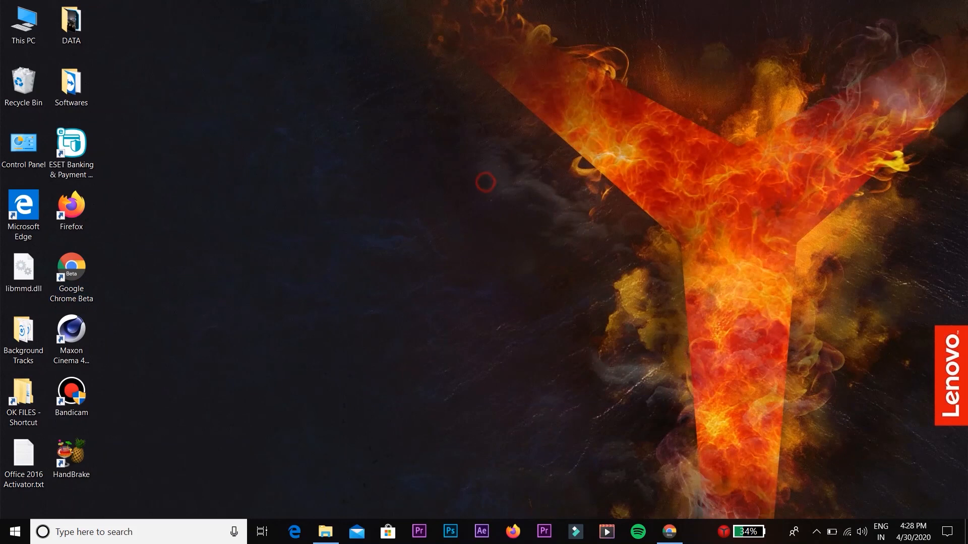